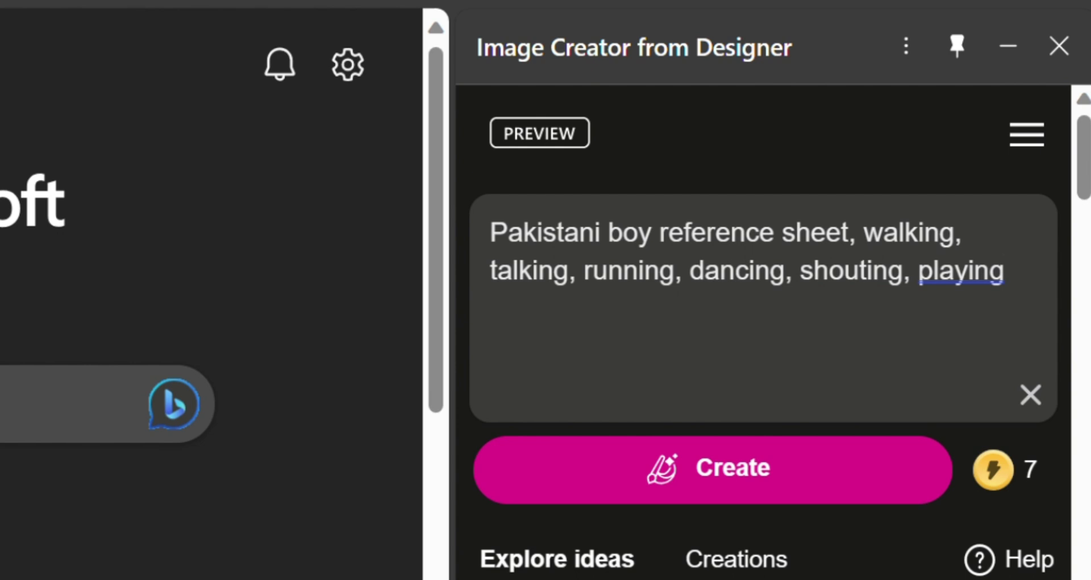
# Finish the Pakistani boy reference sheet prompt with ", realistic drawing" and generate the images.
pyautogui.write(', re')
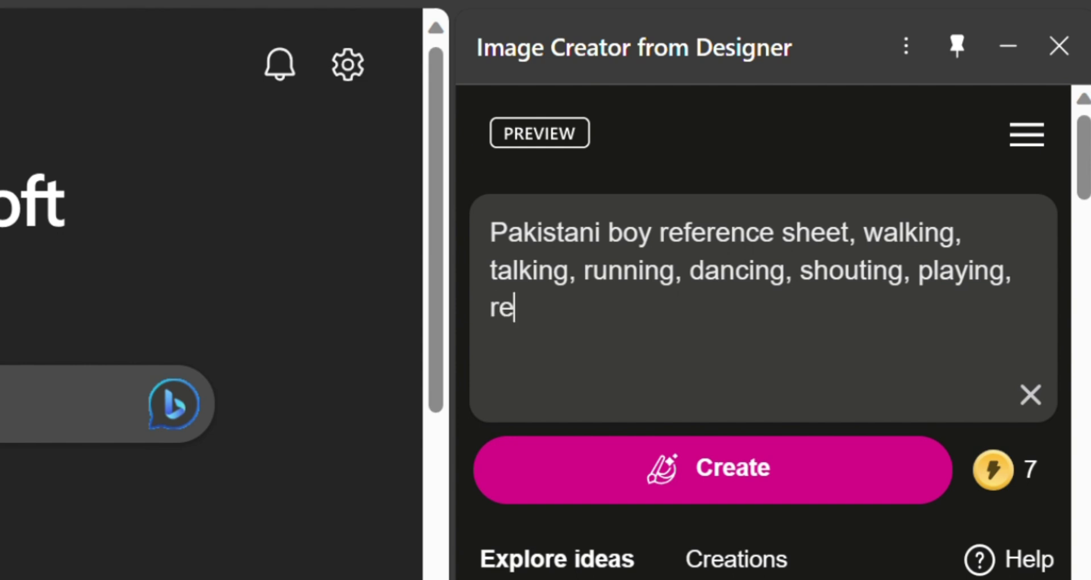
pyautogui.write('alis')
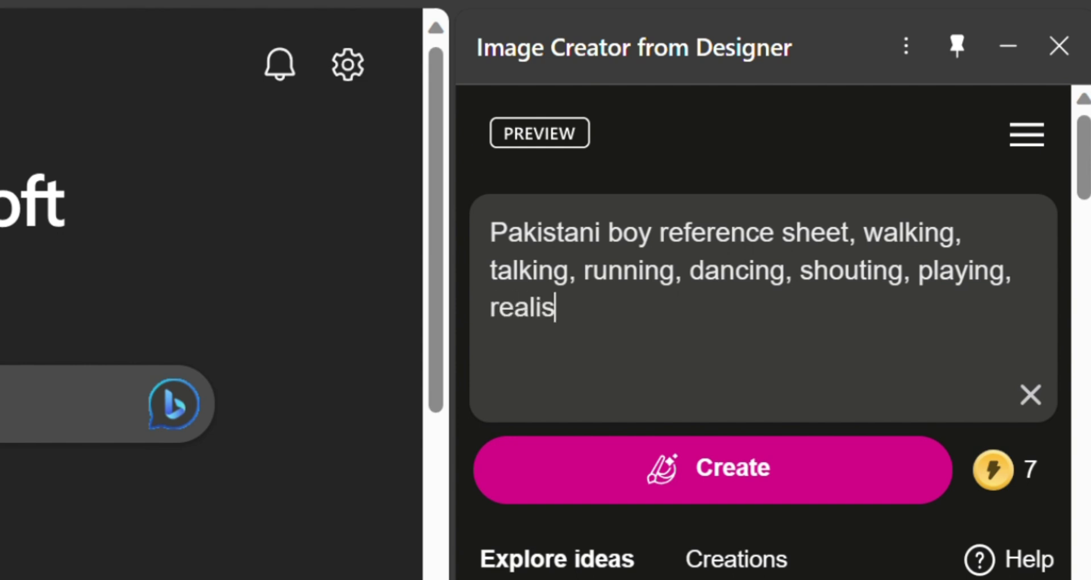
pyautogui.write('tic ')
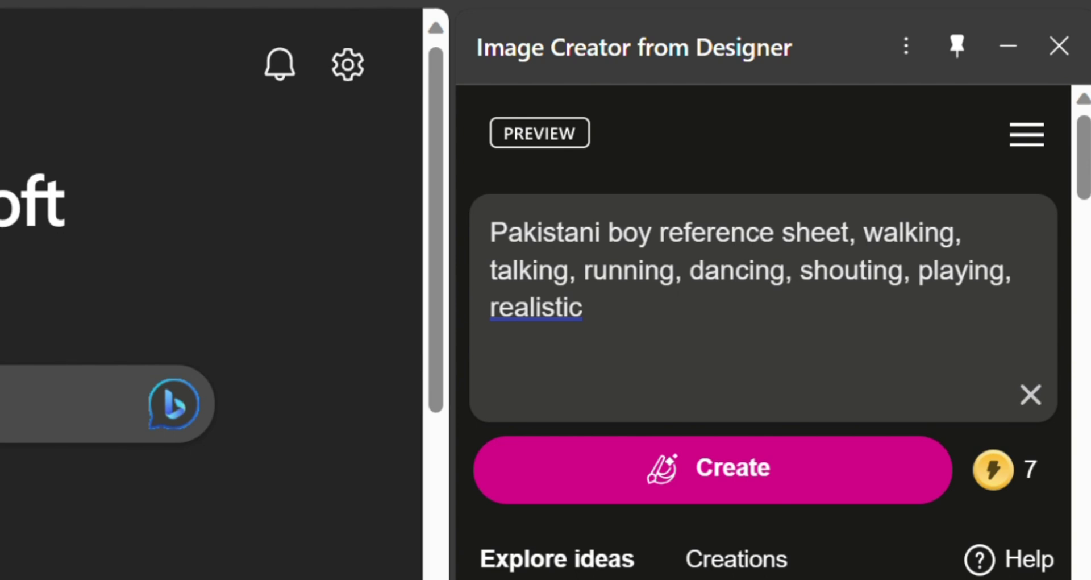
pyautogui.write('draw')
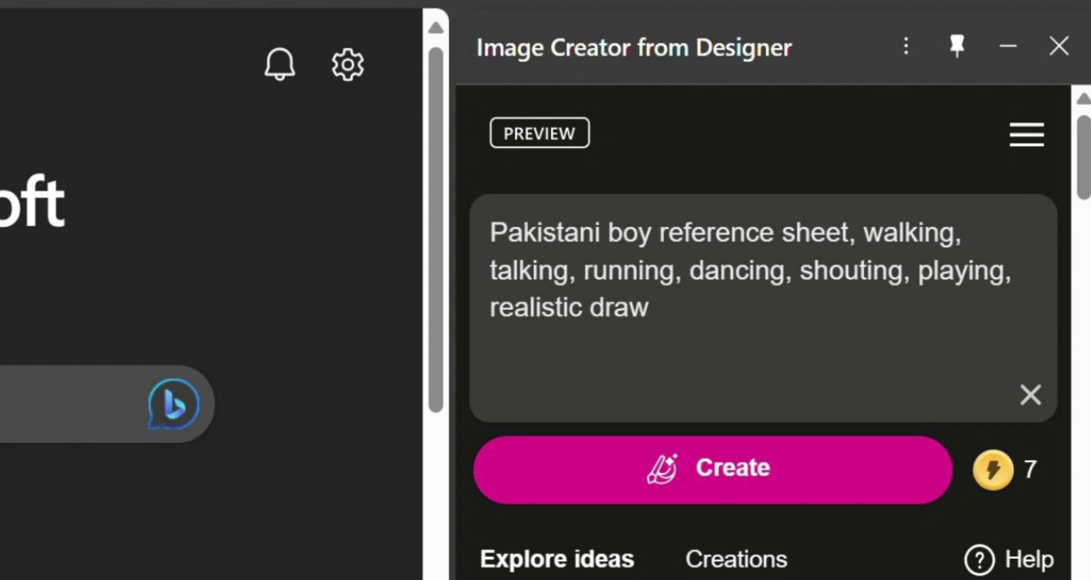
pyautogui.write('ing')
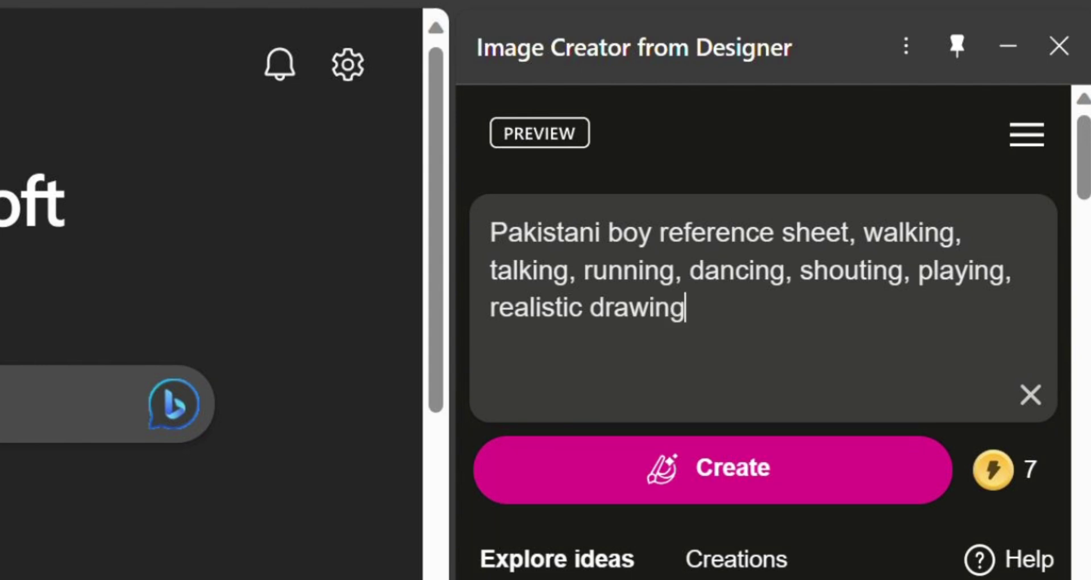
pyautogui.press('Return')
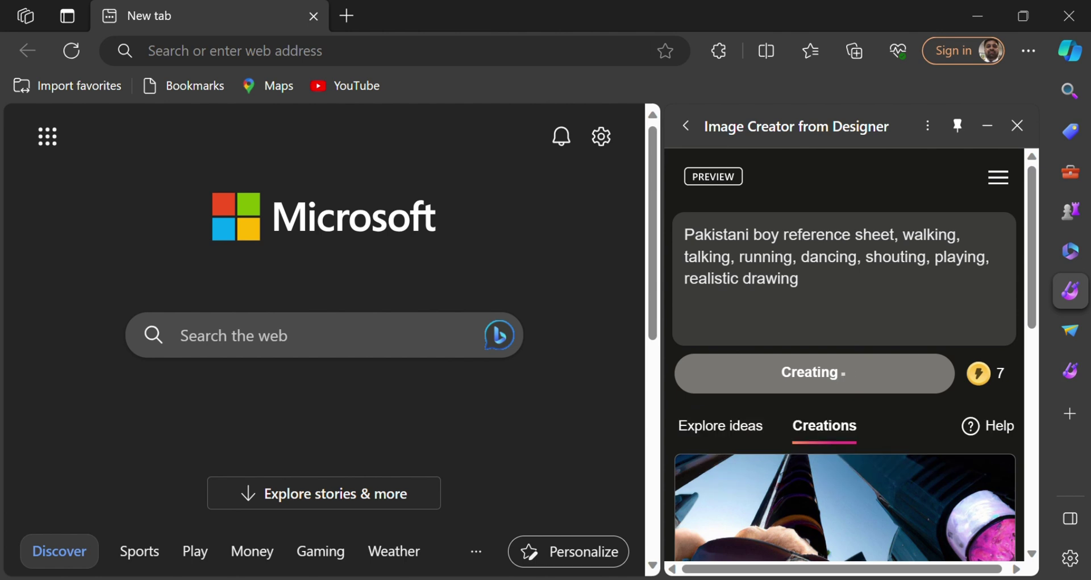
# Open the generated Pakistani boy reference sheets in separate browser tabs to view them larger.
pyautogui.scroll(-2, 844, 353)
pyautogui.click(753, 385)
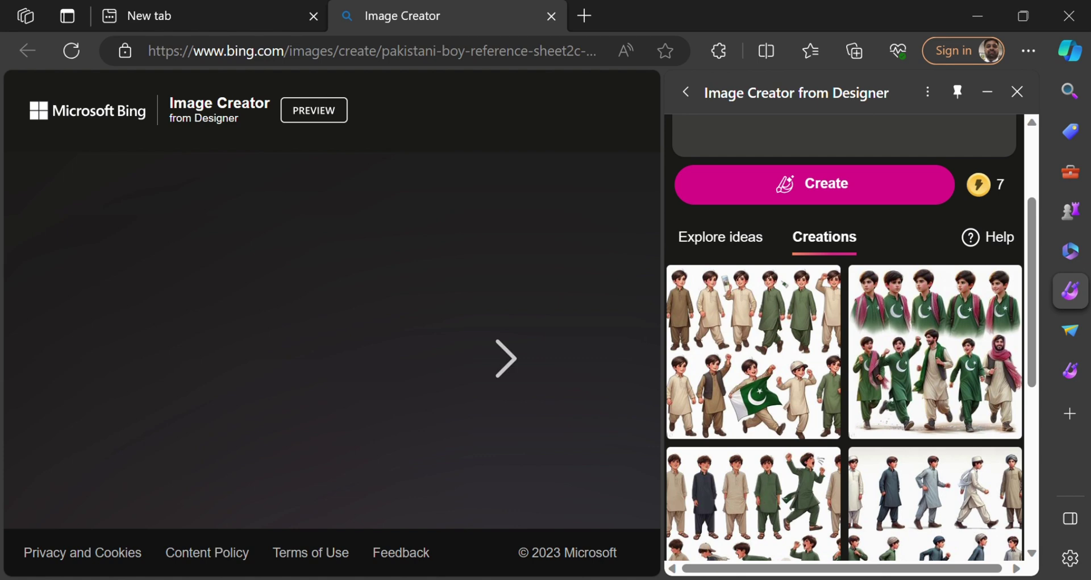
pyautogui.click(934, 351)
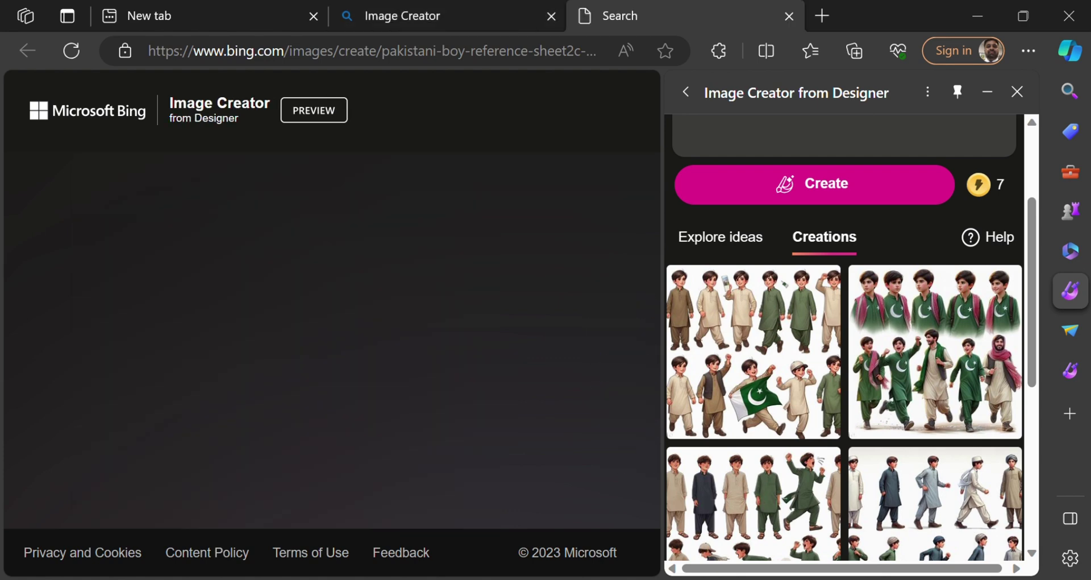
pyautogui.click(753, 500)
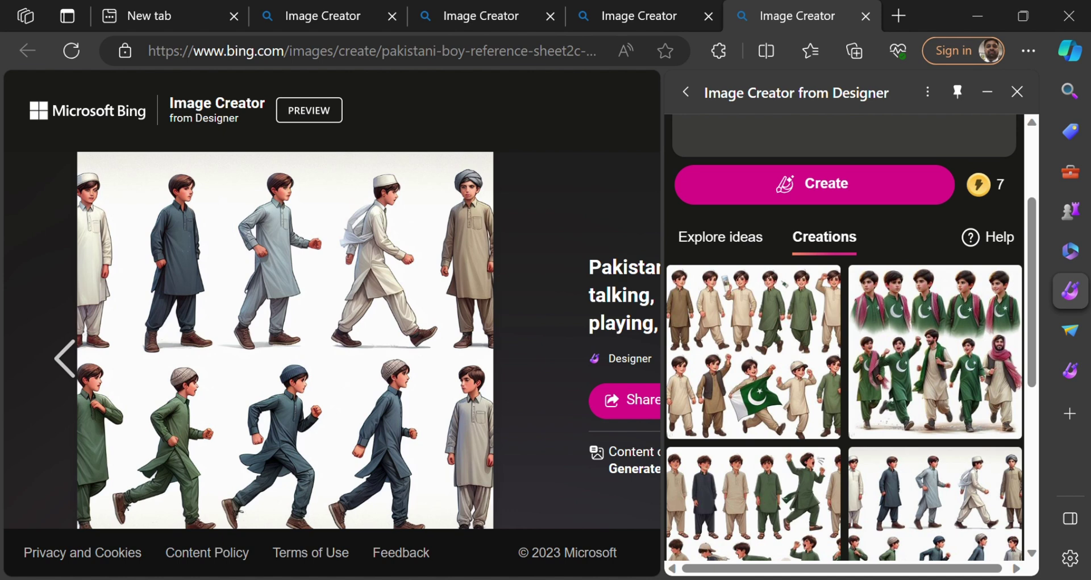
# Switch to Canva, look up YouTube thumbnail templates and start a blank thumbnail design.
pyautogui.hotkey('alt', 'Tab')
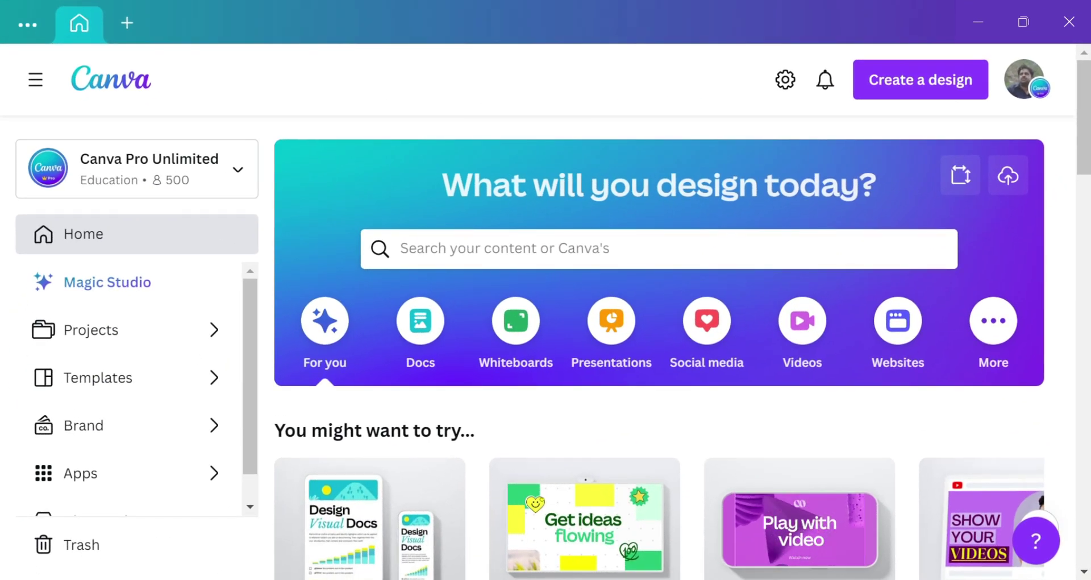
pyautogui.click(505, 249)
pyautogui.click(482, 354)
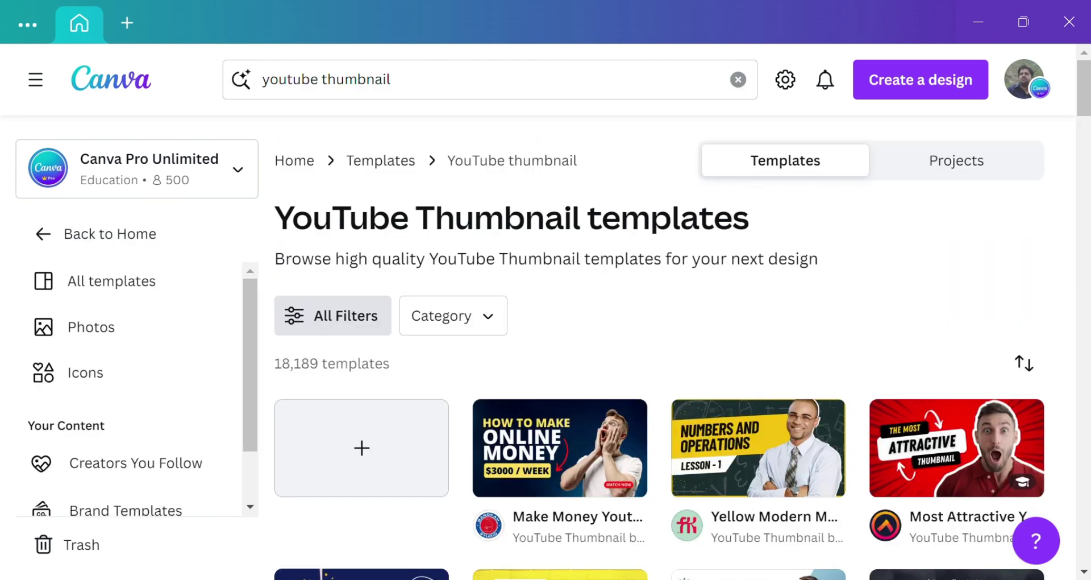
pyautogui.click(360, 445)
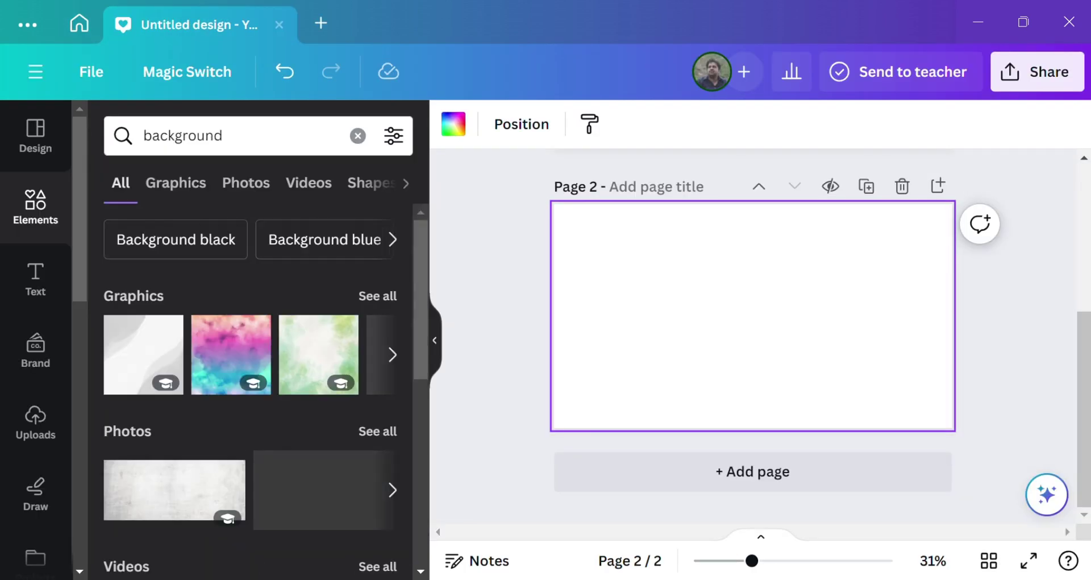
# Search the elements library for "background cartoon".
pyautogui.click(226, 135)
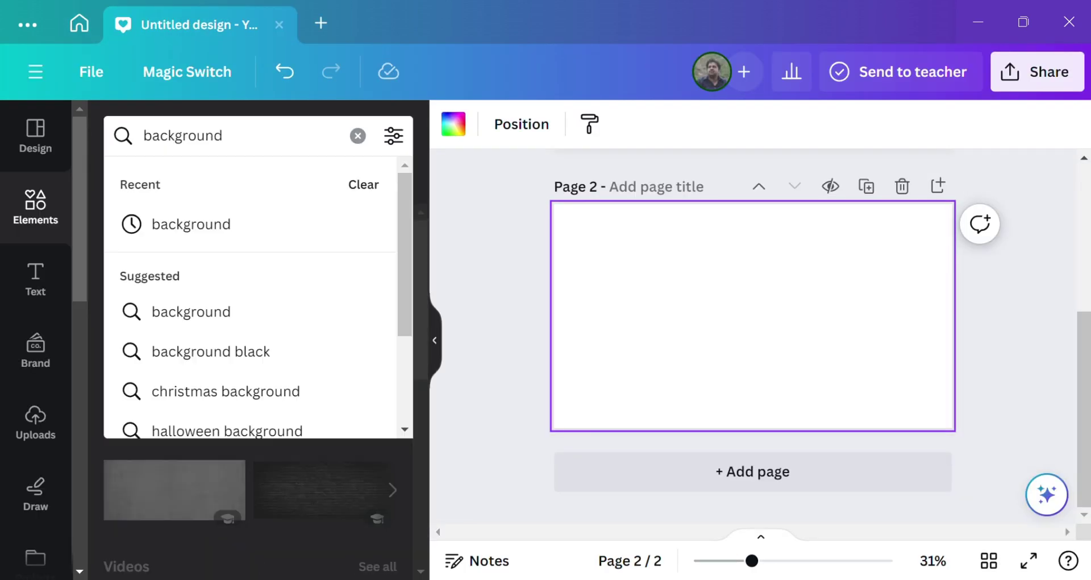
pyautogui.write('ca')
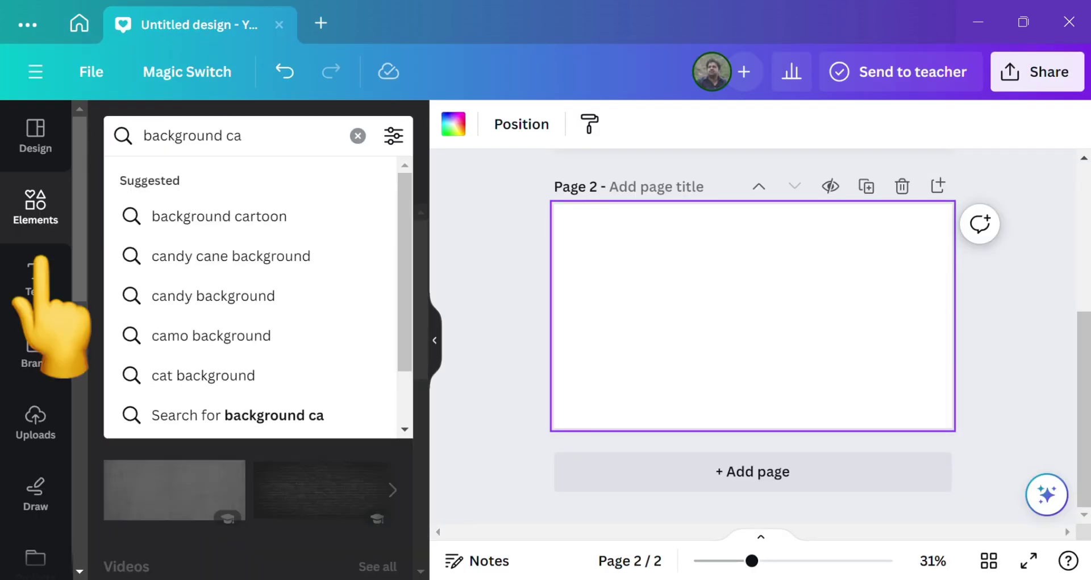
pyautogui.press('Return')
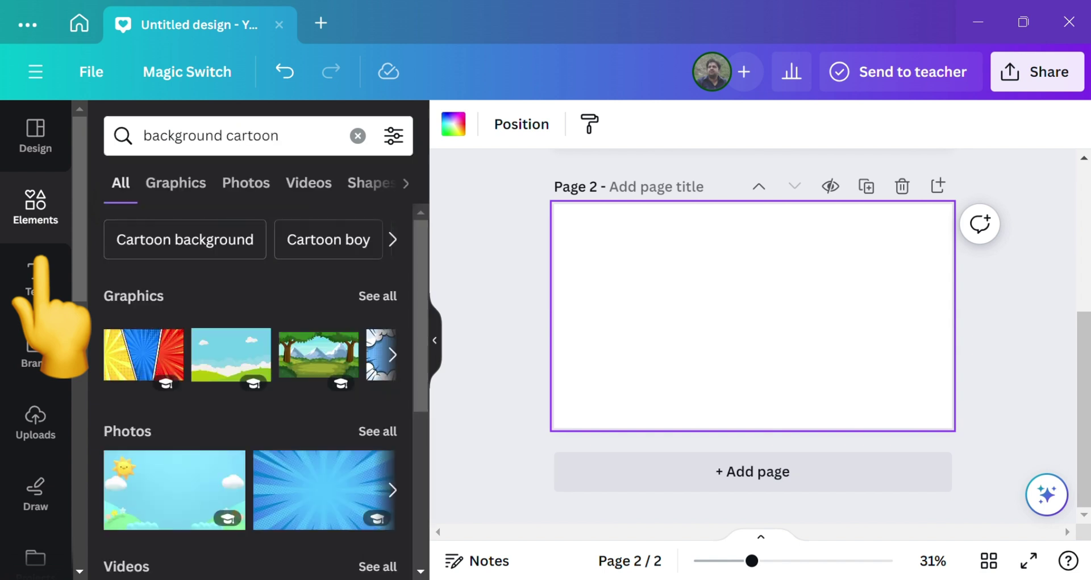
# Add the dark green jungle graphic from the results and set it as the page background.
pyautogui.click(393, 354)
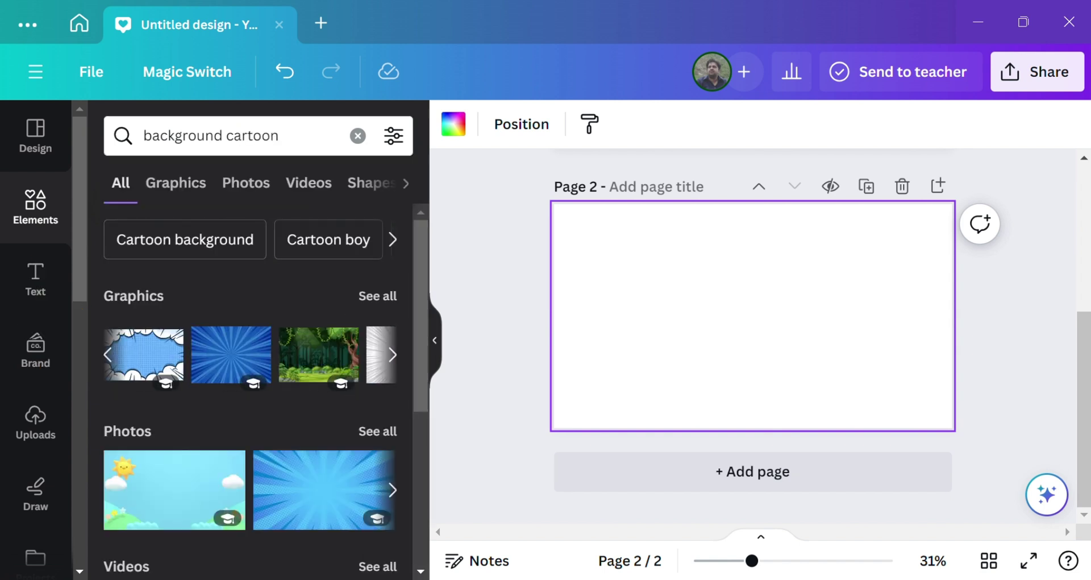
pyautogui.click(318, 354)
pyautogui.rightClick(739, 318)
pyautogui.moveTo(796, 472)
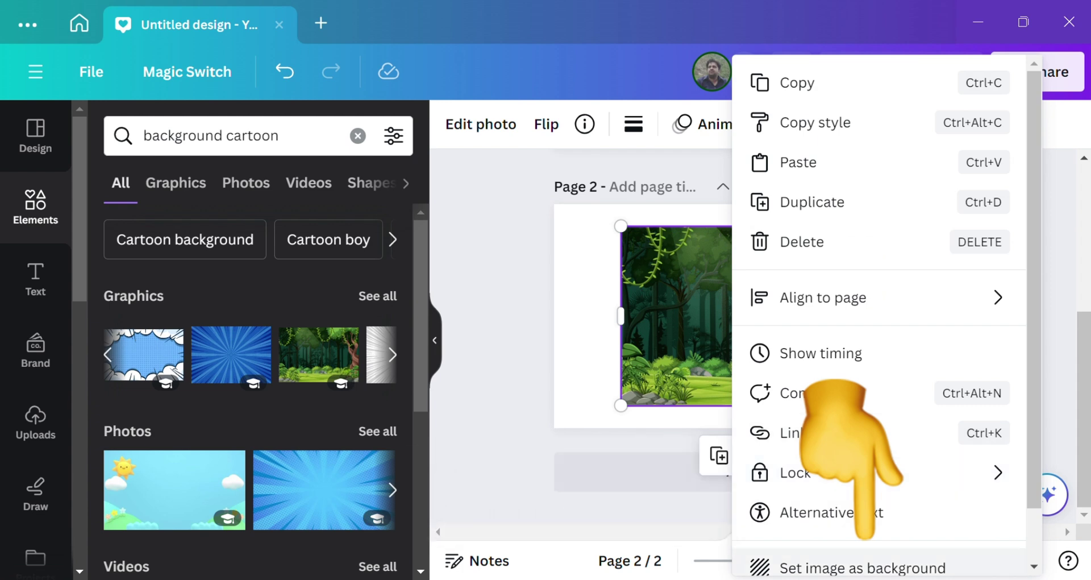
pyautogui.click(862, 568)
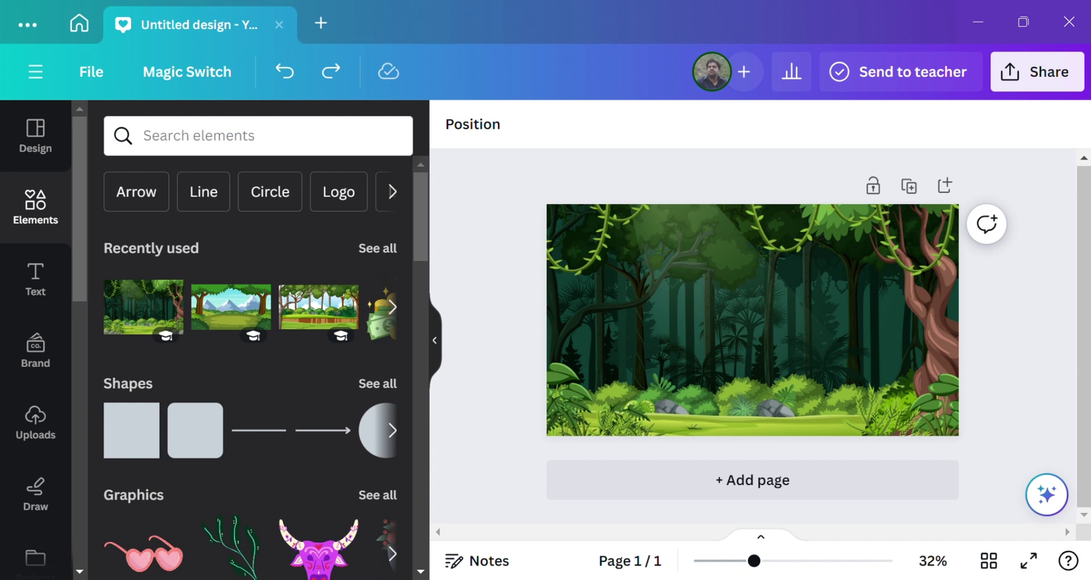
# Add a second page and place the uploaded reference sheet of the boy with the Pakistani flag on it.
pyautogui.click(35, 421)
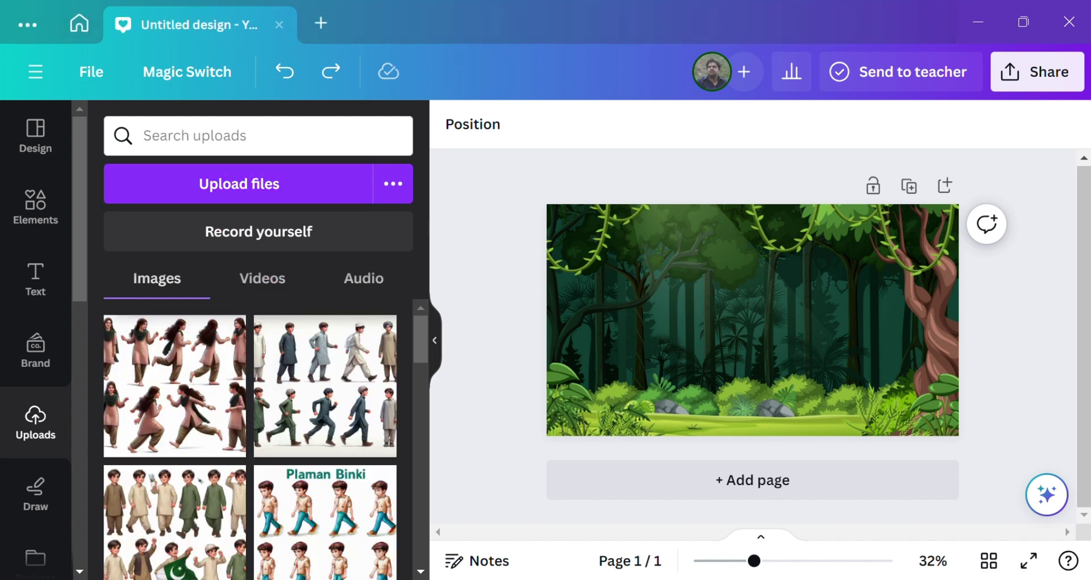
pyautogui.click(752, 480)
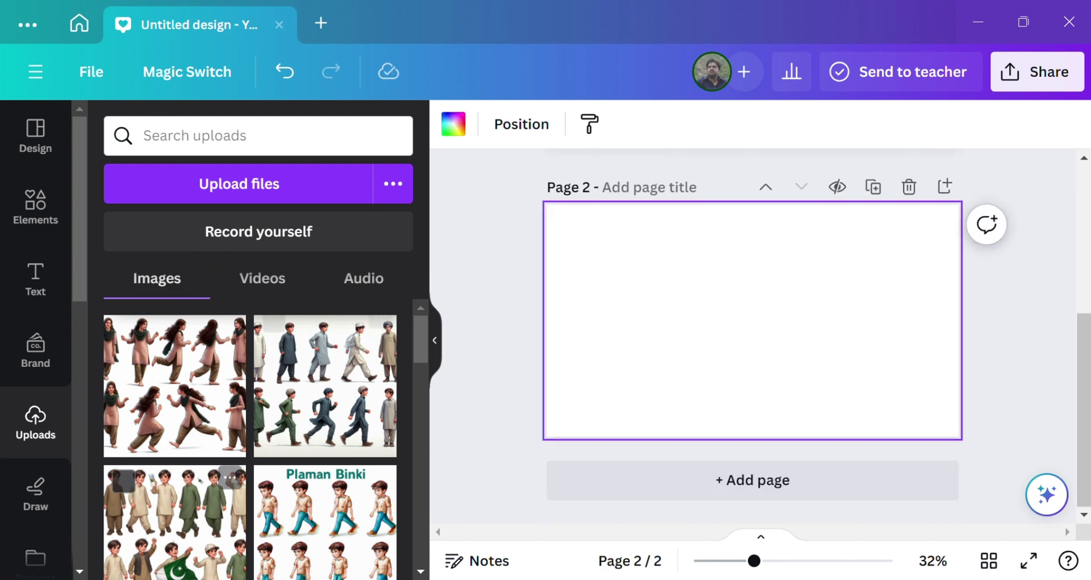
pyautogui.click(174, 512)
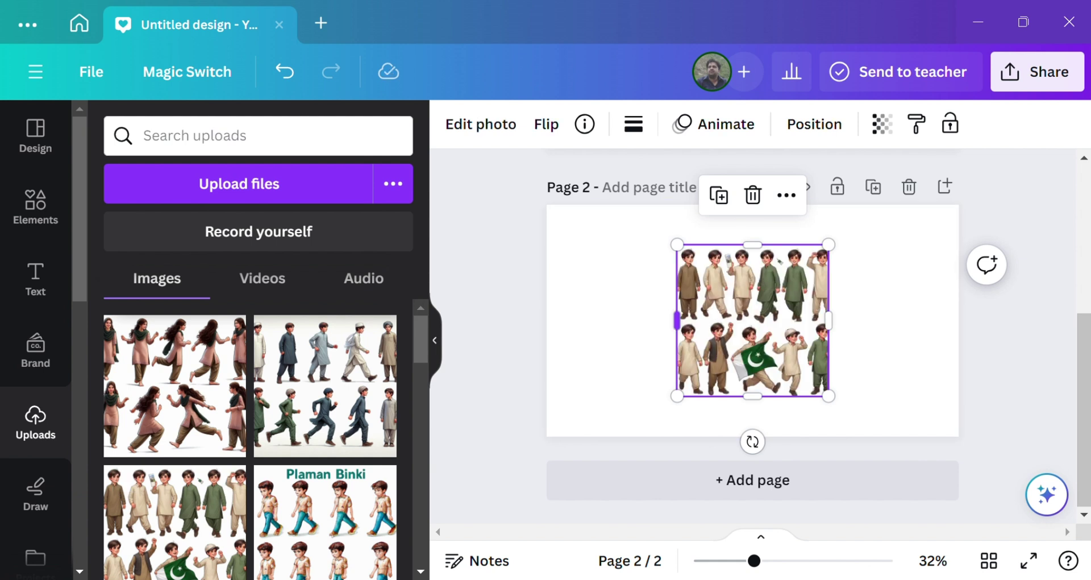
# Enlarge the reference sheet to the full page height and remove its background with BG Remover.
pyautogui.moveTo(677, 245); pyautogui.dragTo(636, 204)
pyautogui.moveTo(828, 395); pyautogui.dragTo(869, 436)
pyautogui.click(481, 124)
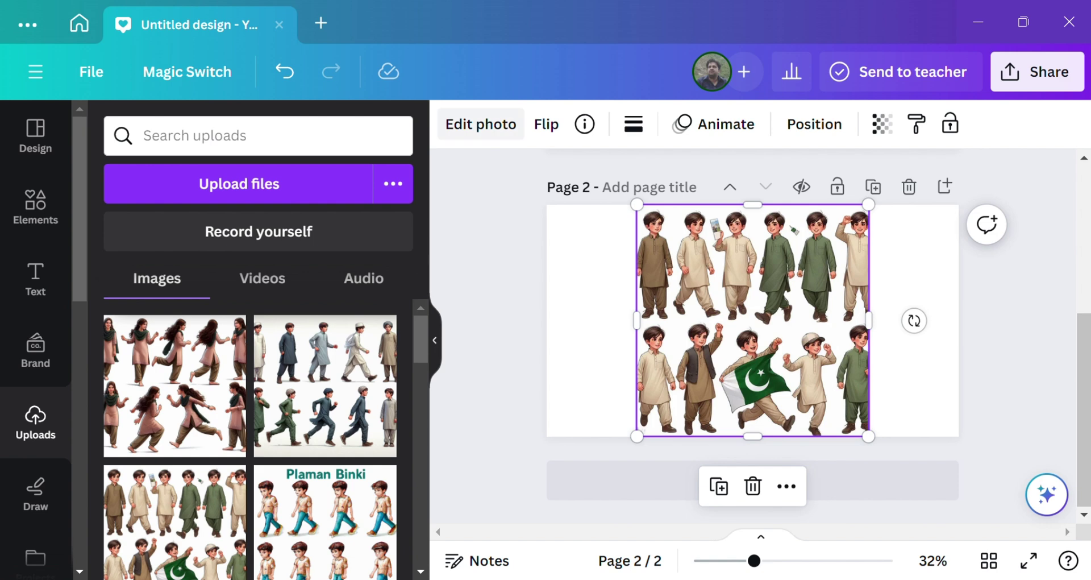
pyautogui.click(139, 301)
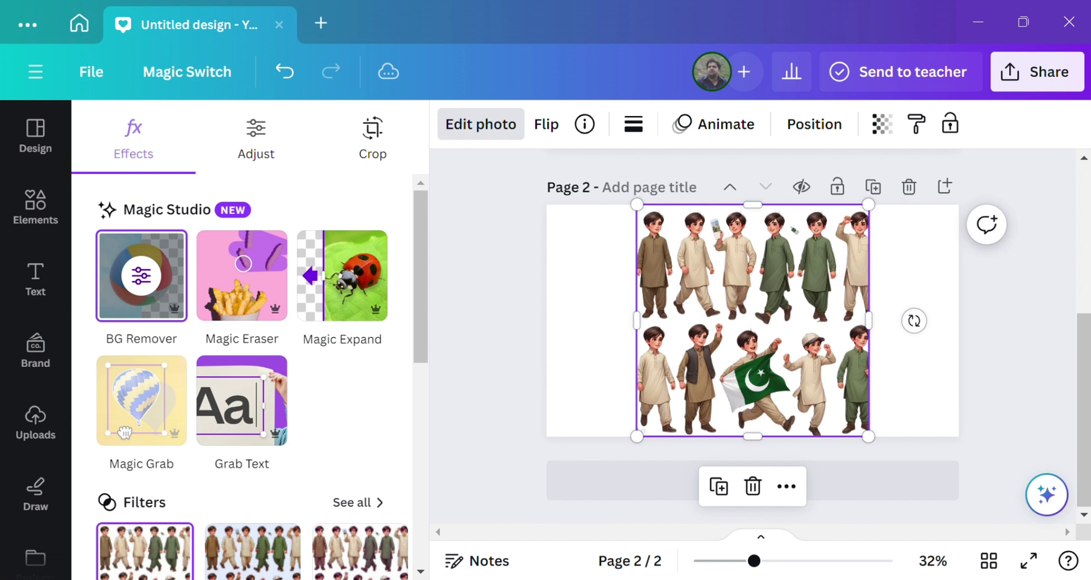
# Crop the reference sheet with the Freeform ratio to the fifth boy in the upper row, in green clothes, and apply the crop.
pyautogui.click(372, 142)
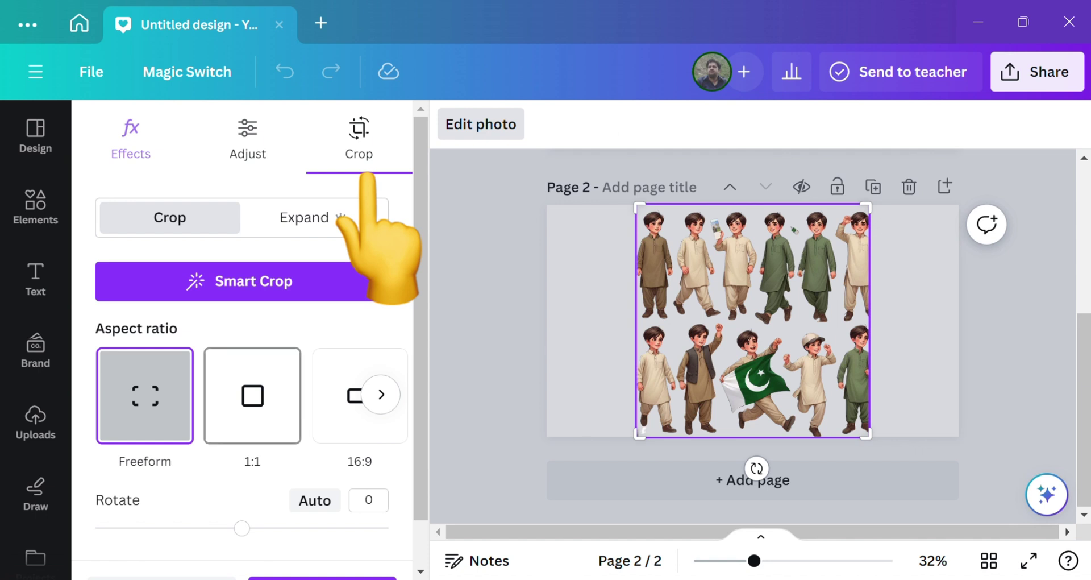
pyautogui.click(253, 395)
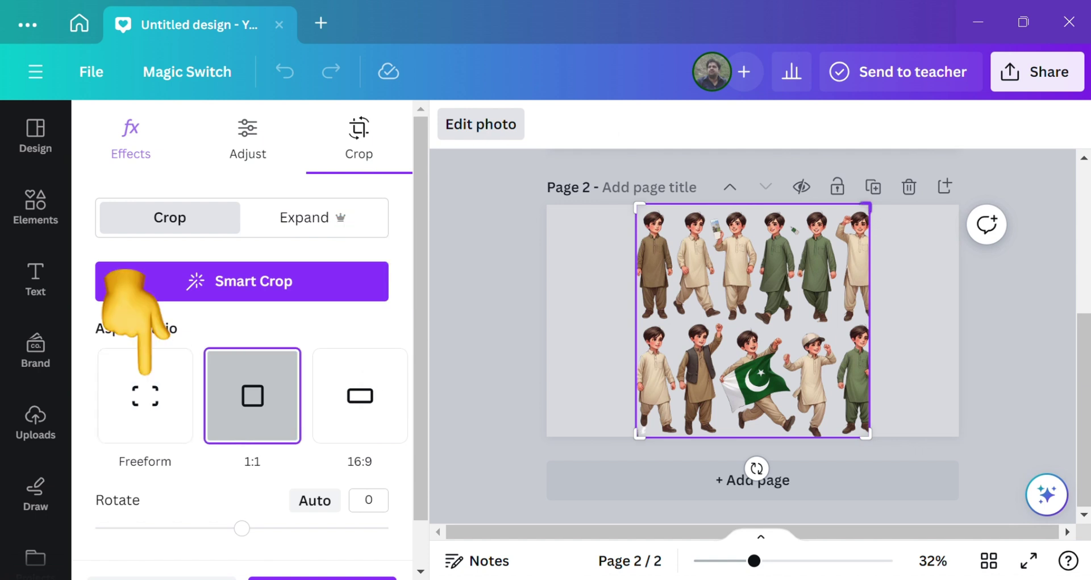
pyautogui.moveTo(867, 207)
pyautogui.mouseDown()
pyautogui.moveTo(852, 222)
pyautogui.moveTo(861, 212)
pyautogui.mouseUp()
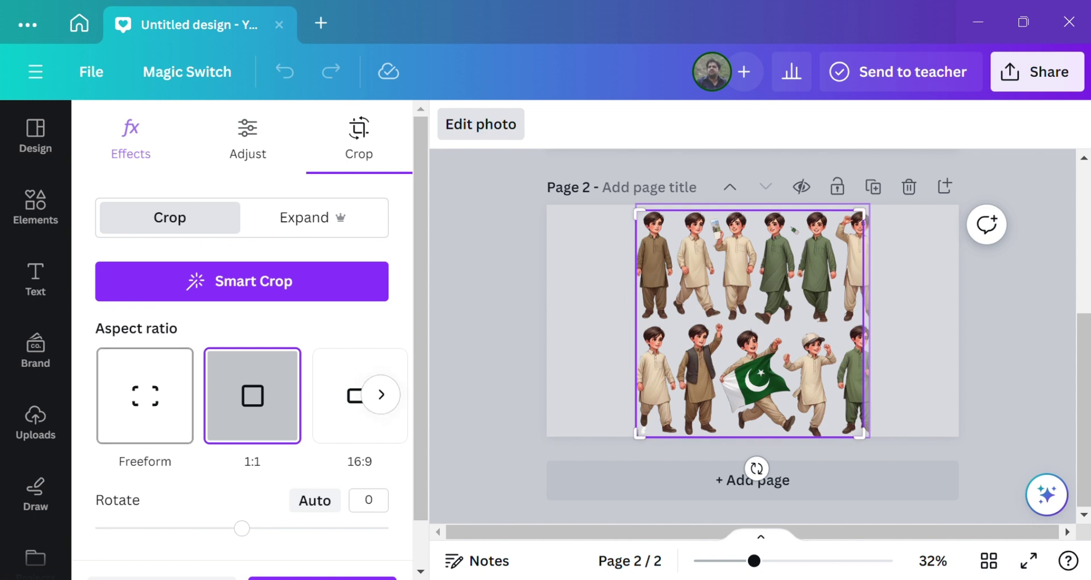
pyautogui.click(144, 395)
pyautogui.moveTo(860, 213); pyautogui.dragTo(841, 205)
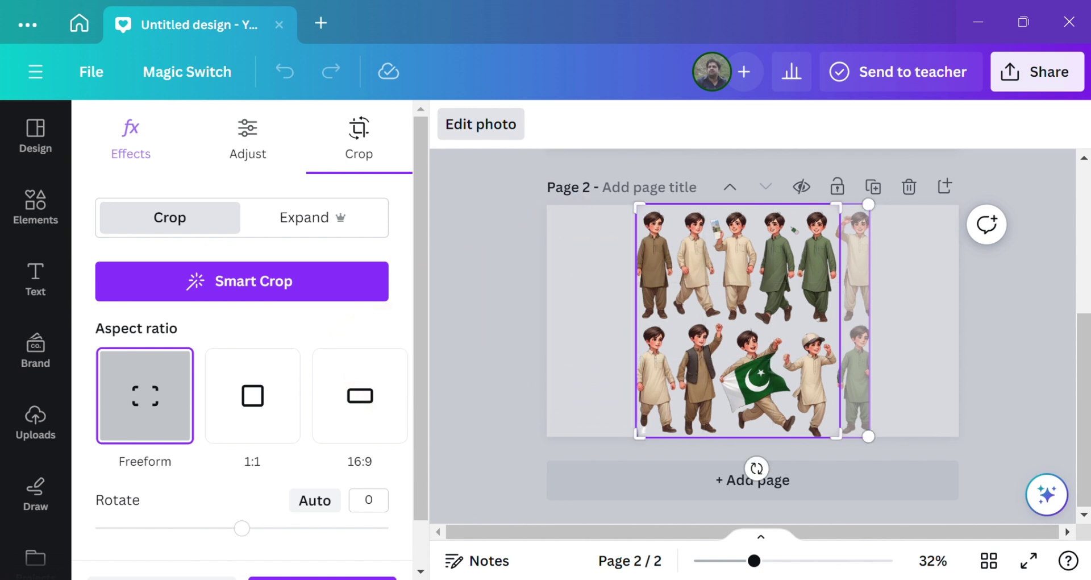
pyautogui.moveTo(640, 435); pyautogui.dragTo(798, 327)
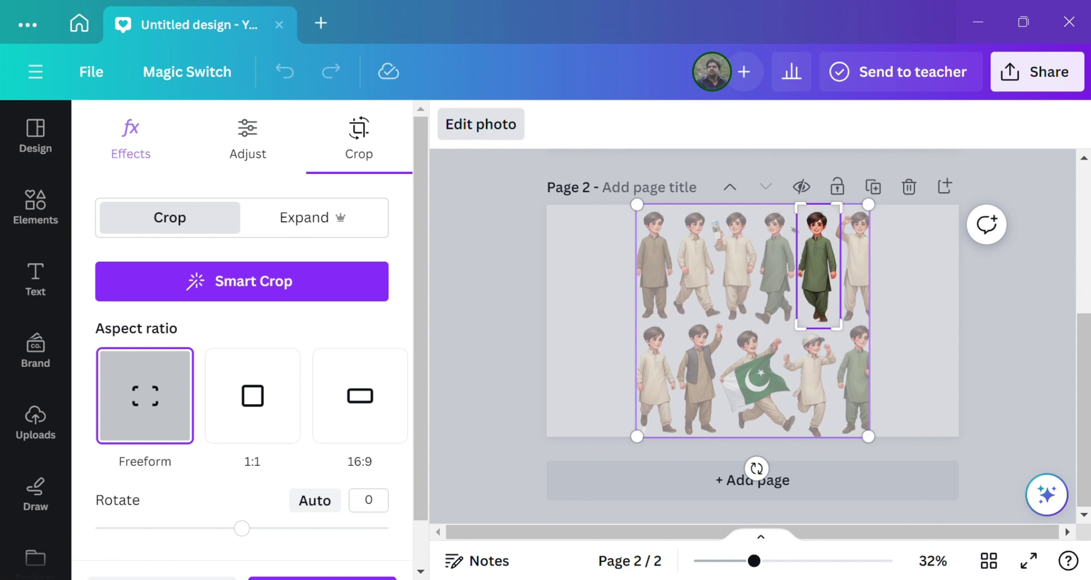
pyautogui.scroll(-1, 380, 394)
pyautogui.click(322, 543)
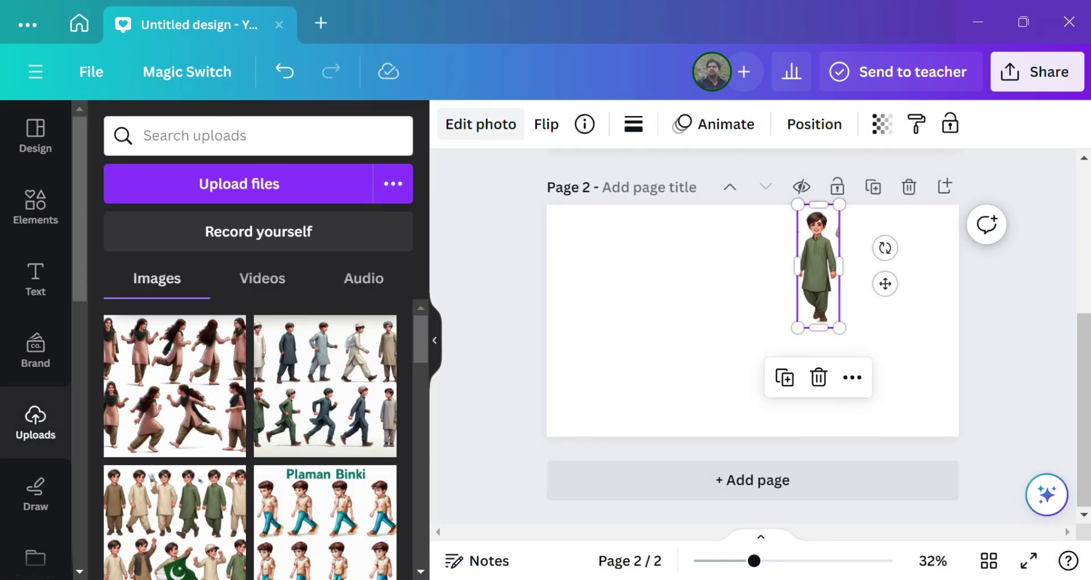
# Erase the neighbouring figure's leftover arm beside the cropped boy with Magic Eraser.
pyautogui.click(481, 124)
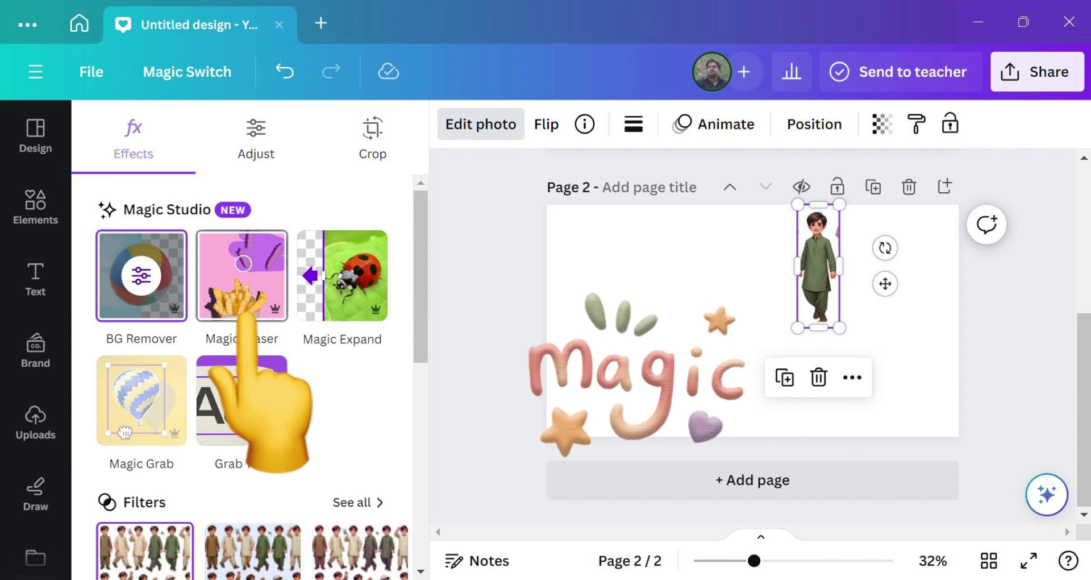
pyautogui.click(242, 276)
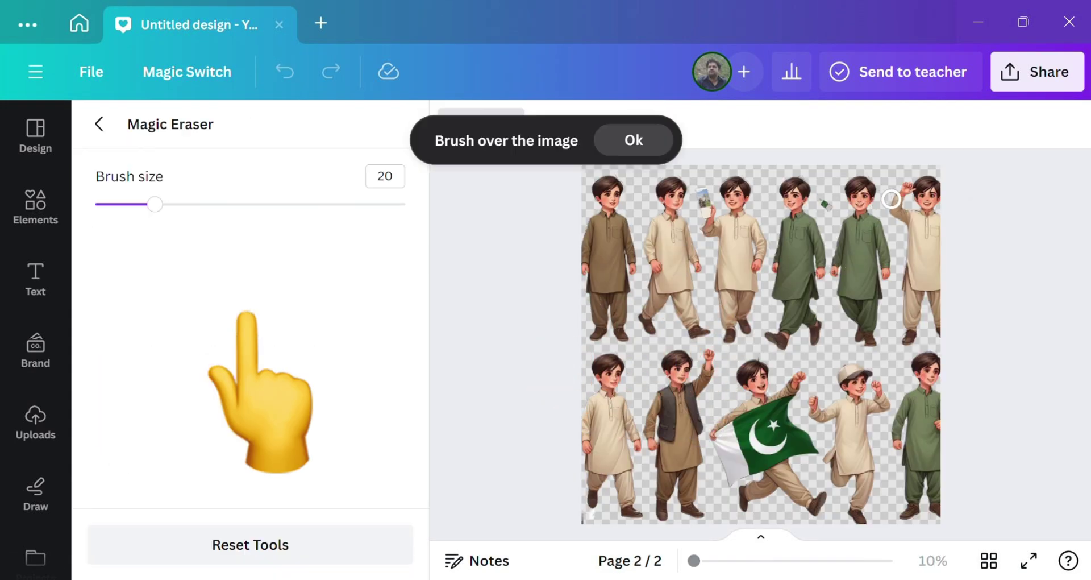
pyautogui.moveTo(891, 199); pyautogui.dragTo(898, 225)
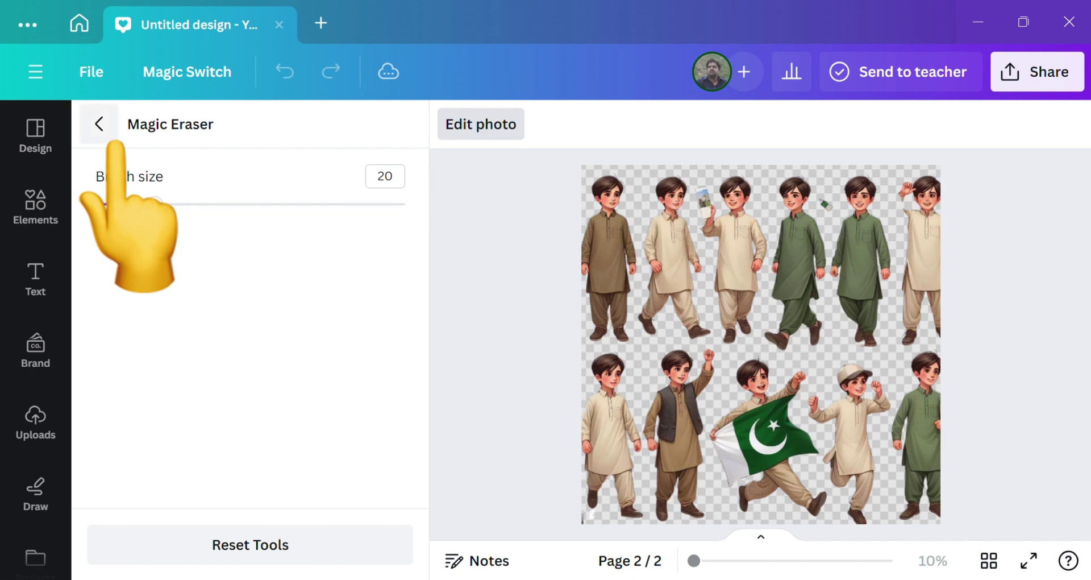
pyautogui.click(99, 124)
# Move the cropped boy onto the jungle scene on page 1, standing on the grass right of centre.
pyautogui.moveTo(819, 266); pyautogui.dragTo(774, 133)
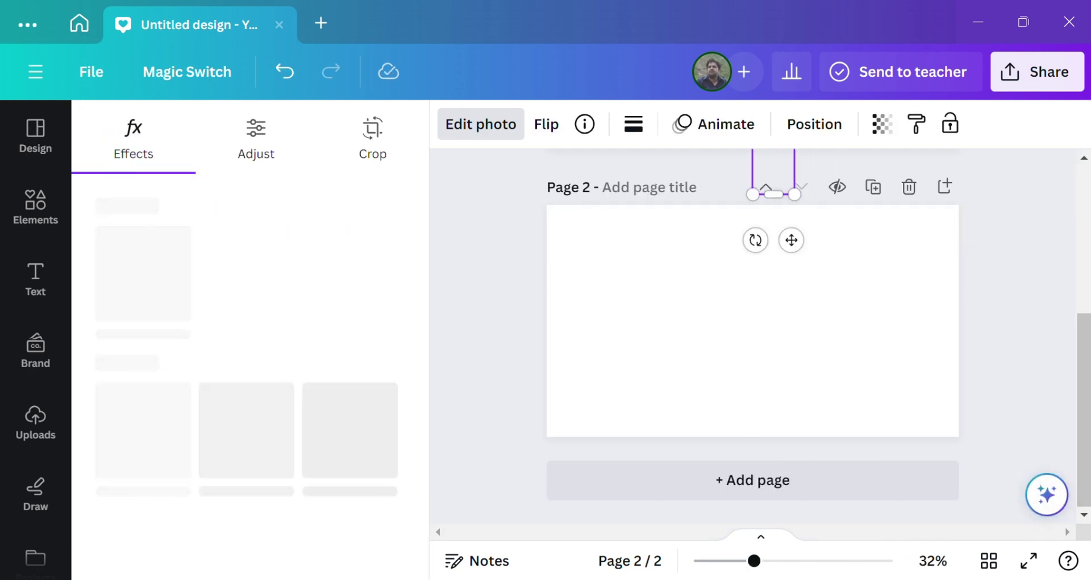
pyautogui.scroll(5, 753, 335)
pyautogui.moveTo(774, 420); pyautogui.dragTo(830, 360)
pyautogui.click(753, 320)
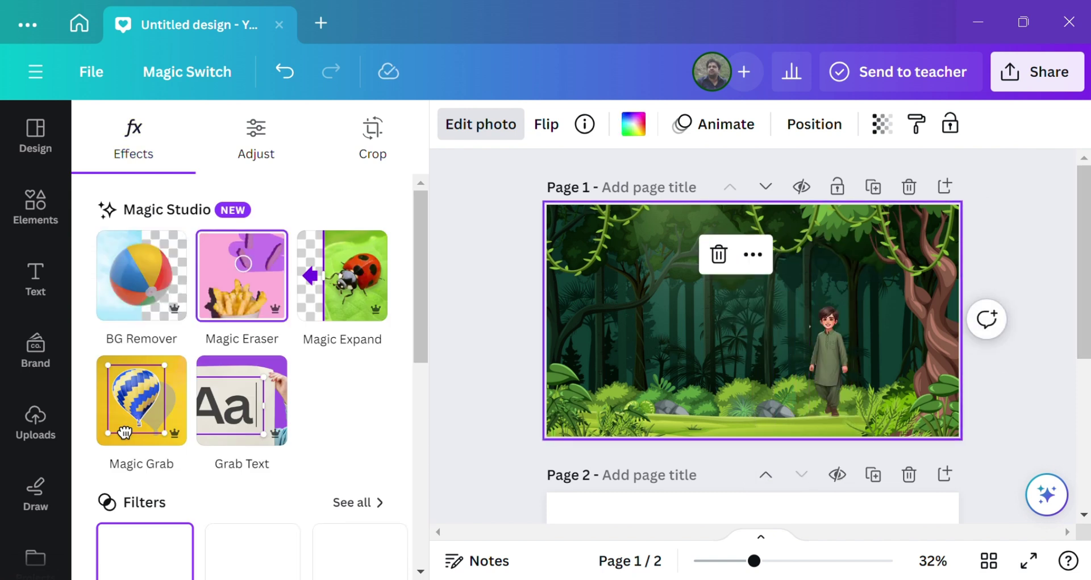
# Add the uploaded boy reference sheet to page 2 at full page height and remove its background with BG Remover.
pyautogui.moveTo(1084, 261); pyautogui.dragTo(1084, 390)
pyautogui.click(753, 358)
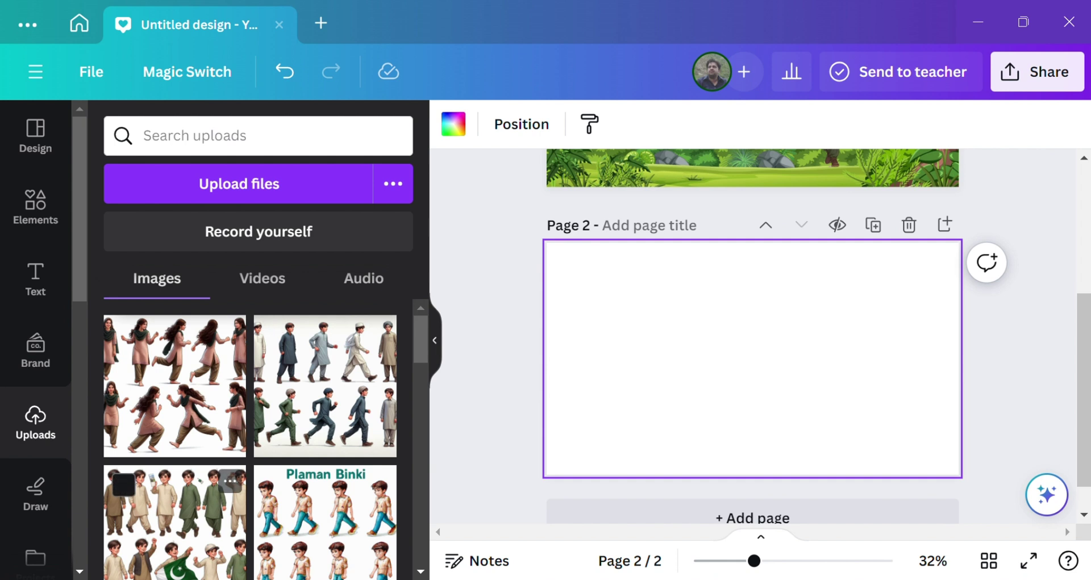
pyautogui.click(174, 522)
pyautogui.moveTo(816, 296); pyautogui.dragTo(869, 243)
pyautogui.moveTo(692, 420); pyautogui.dragTo(637, 474)
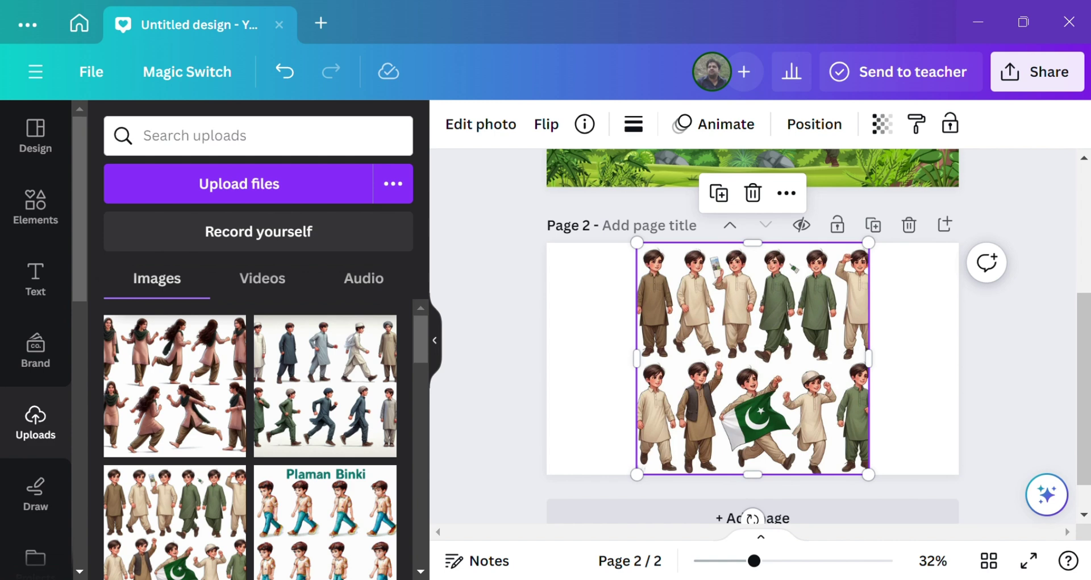
pyautogui.click(481, 123)
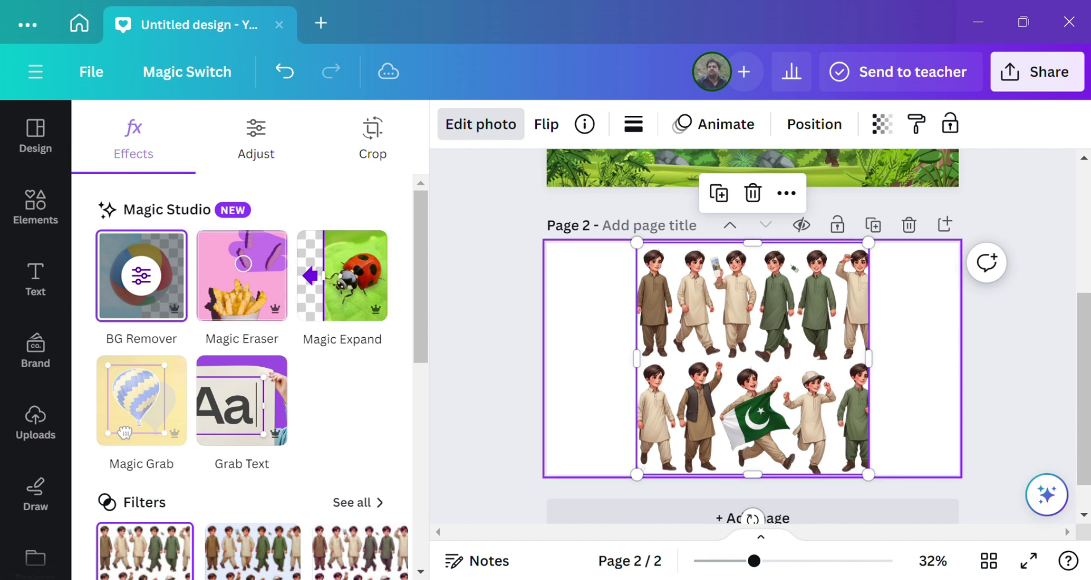
# Crop the reference sheet with the Freeform ratio to the second boy in the lower row, wearing a vest, and apply the crop.
pyautogui.click(373, 136)
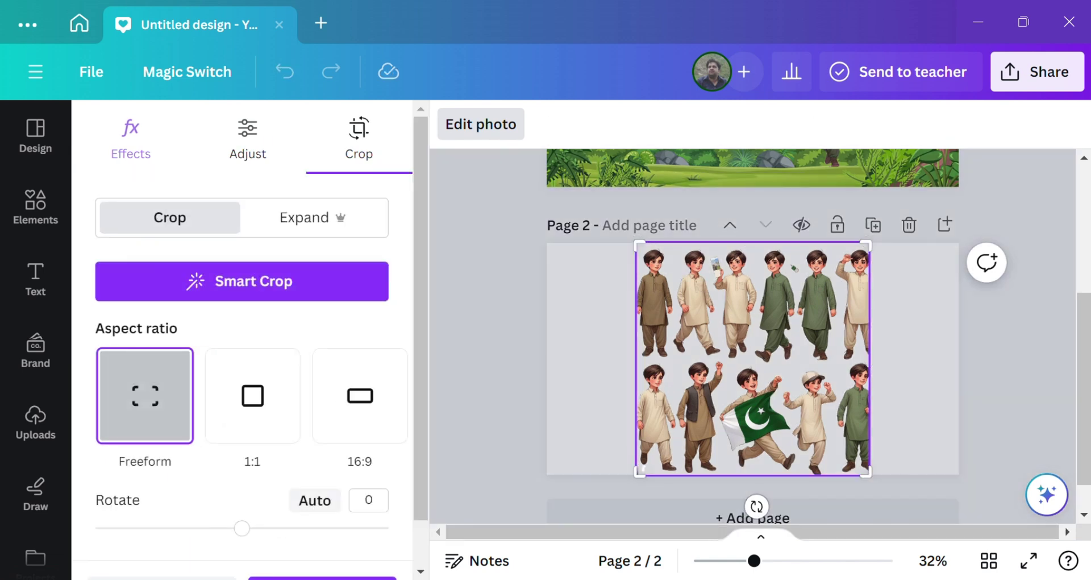
pyautogui.moveTo(640, 471); pyautogui.dragTo(678, 474)
pyautogui.moveTo(867, 472); pyautogui.dragTo(728, 471)
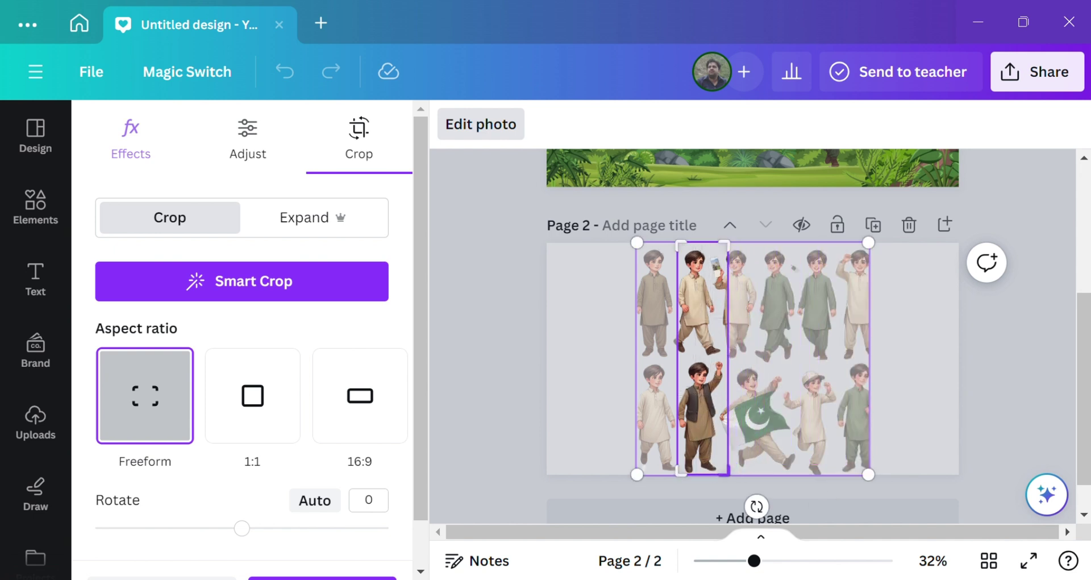
pyautogui.moveTo(725, 243); pyautogui.dragTo(723, 350)
pyautogui.scroll(-2, 318, 455)
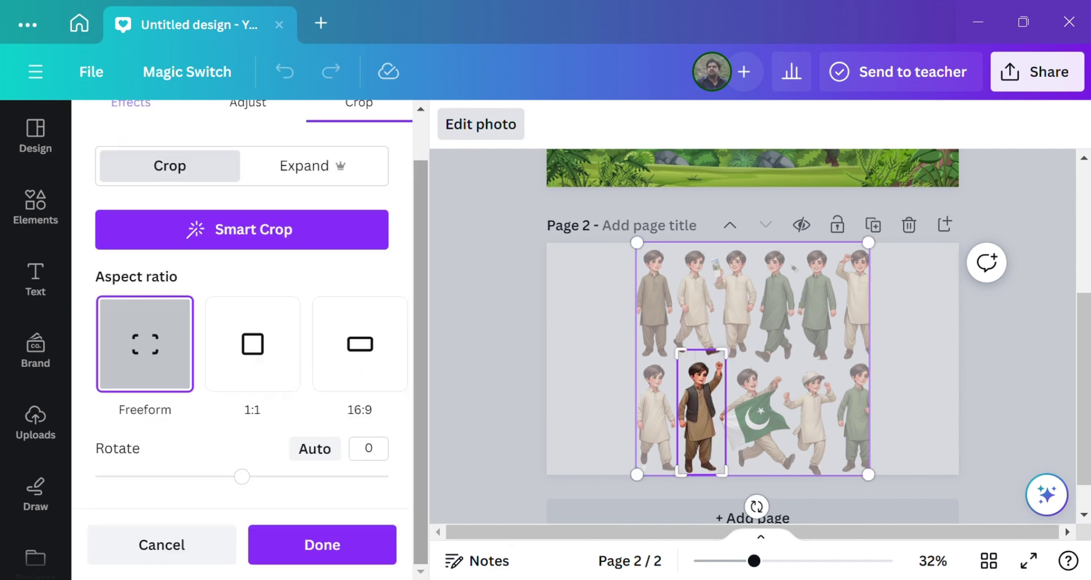
pyautogui.click(322, 544)
# Erase the neighbouring figure's remnants beside the cropped boy in the vest with Magic Eraser.
pyautogui.click(481, 124)
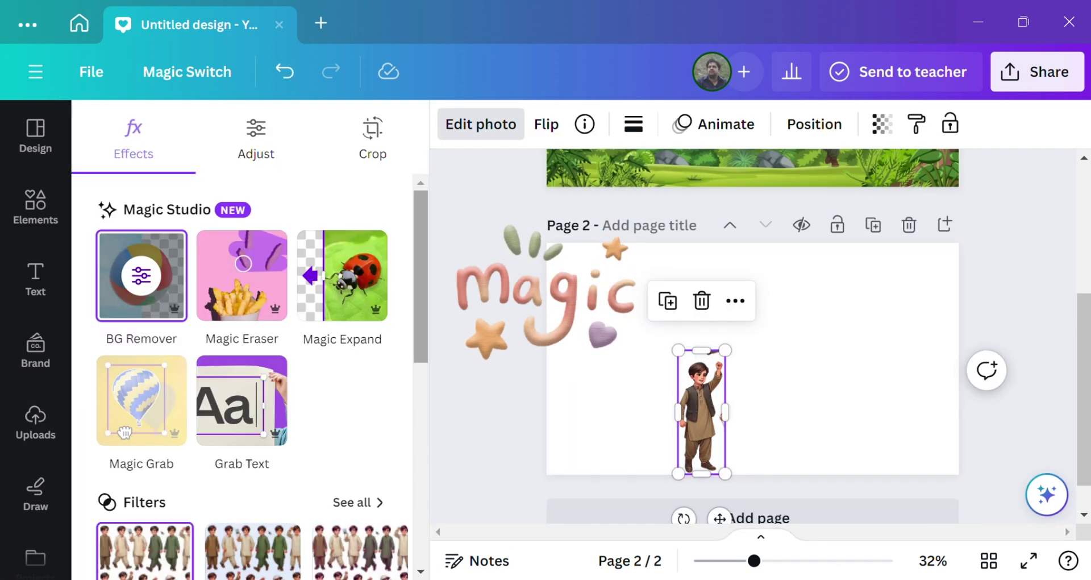
pyautogui.click(241, 276)
pyautogui.moveTo(717, 404); pyautogui.dragTo(716, 455)
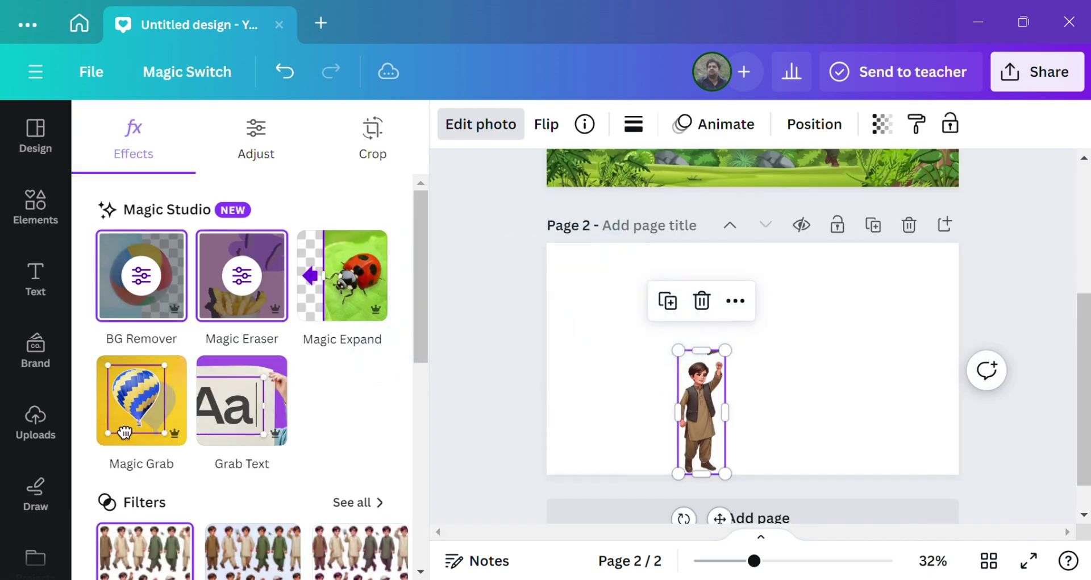
# Move the boy in the vest onto the jungle scene on page 1, standing on the grass left of the boy in green.
pyautogui.moveTo(701, 426); pyautogui.dragTo(753, 149)
pyautogui.scroll(4, 753, 335)
pyautogui.moveTo(753, 364); pyautogui.dragTo(730, 360)
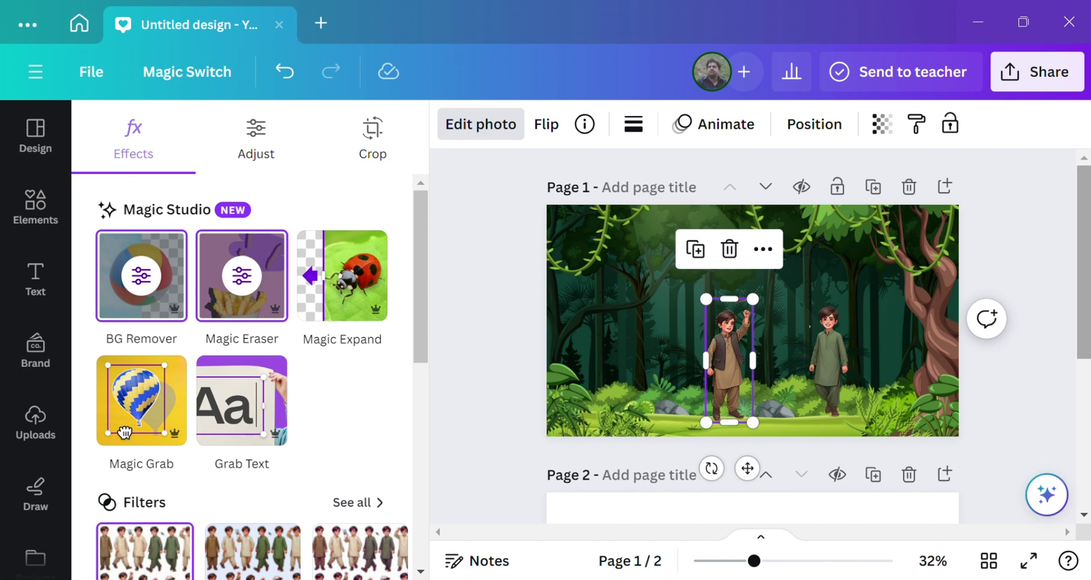
# Search the elements library for "cartoon background".
pyautogui.scroll(-3, 753, 341)
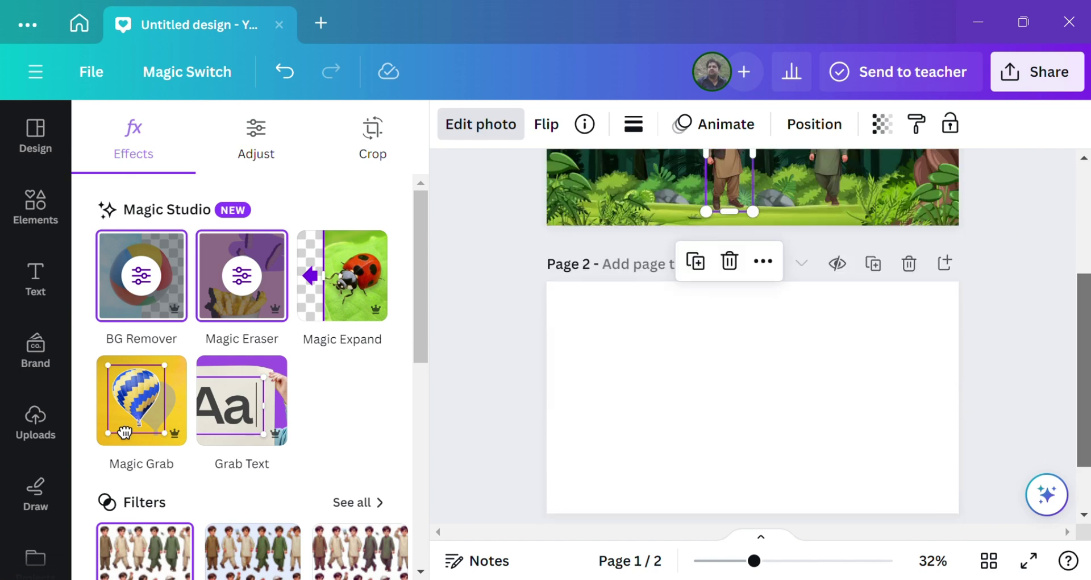
pyautogui.click(35, 206)
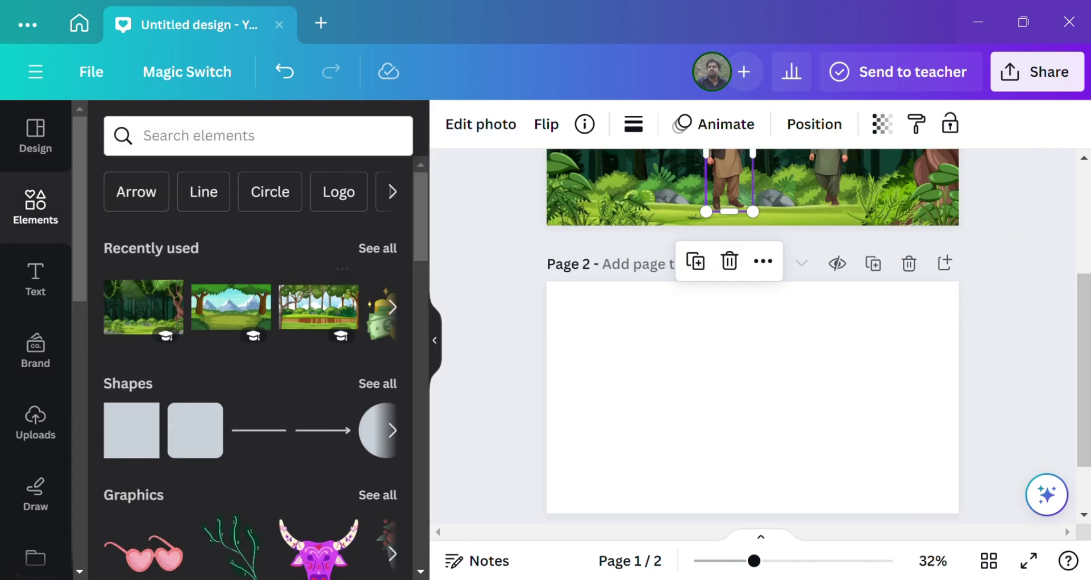
pyautogui.click(391, 307)
pyautogui.click(258, 135)
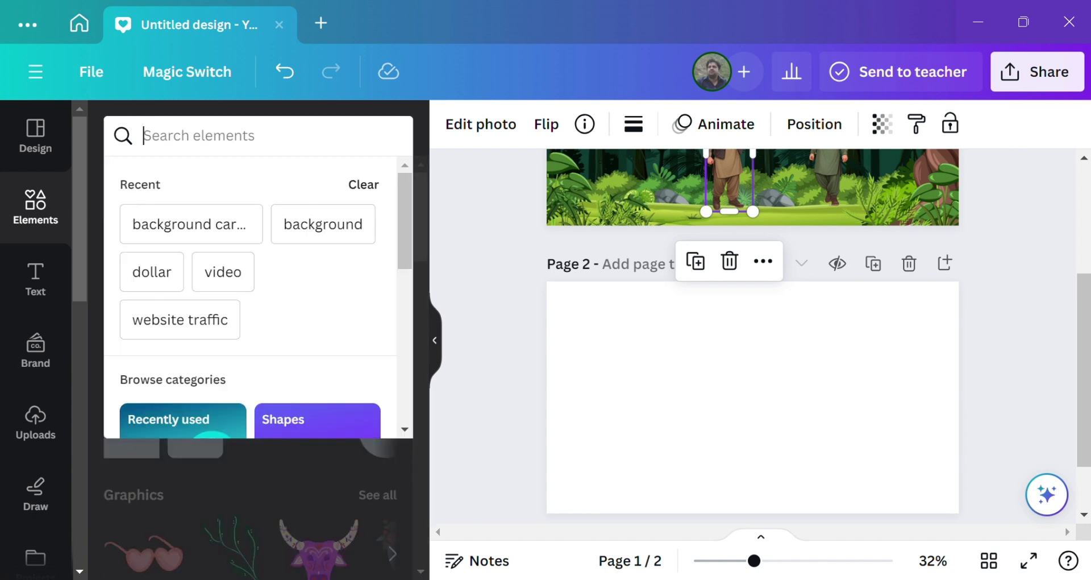
pyautogui.click(323, 224)
pyautogui.click(258, 135)
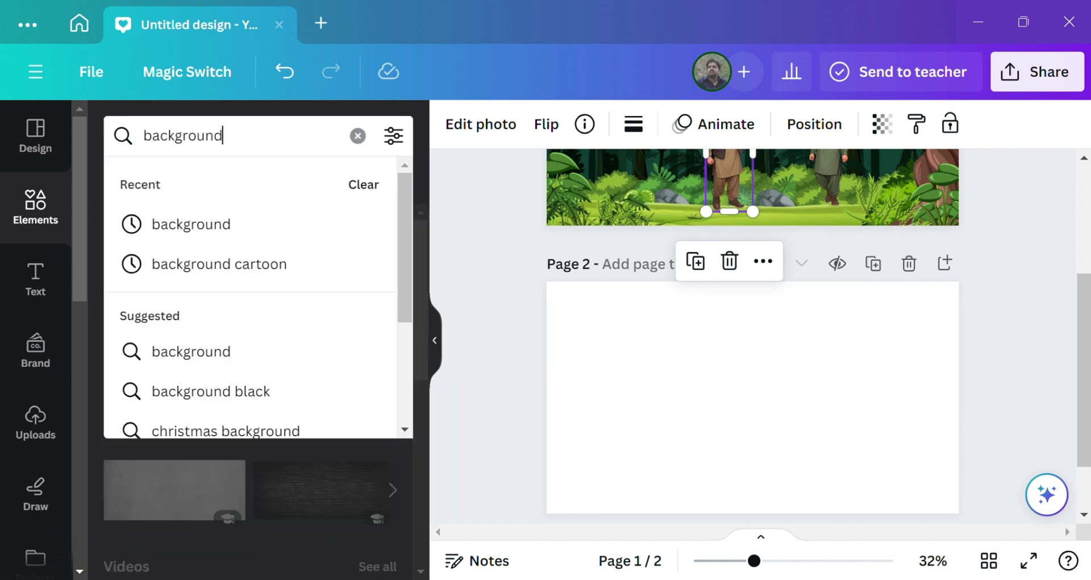
pyautogui.click(143, 135)
pyautogui.write('cartoon')
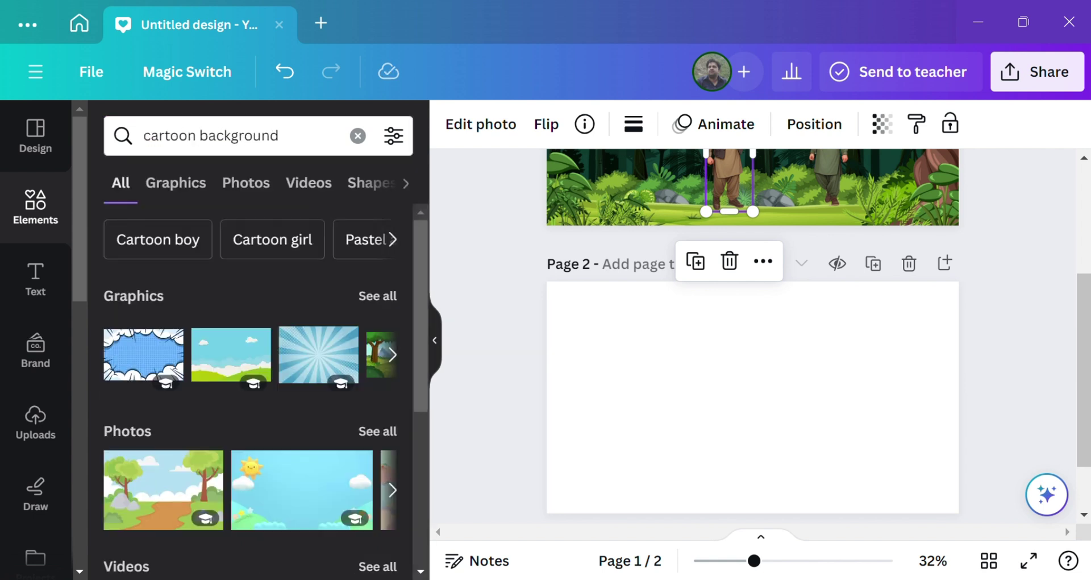
# Place the photo of the smoking volcano above a green meadow on page 2 and set it as the page background.
pyautogui.click(392, 354)
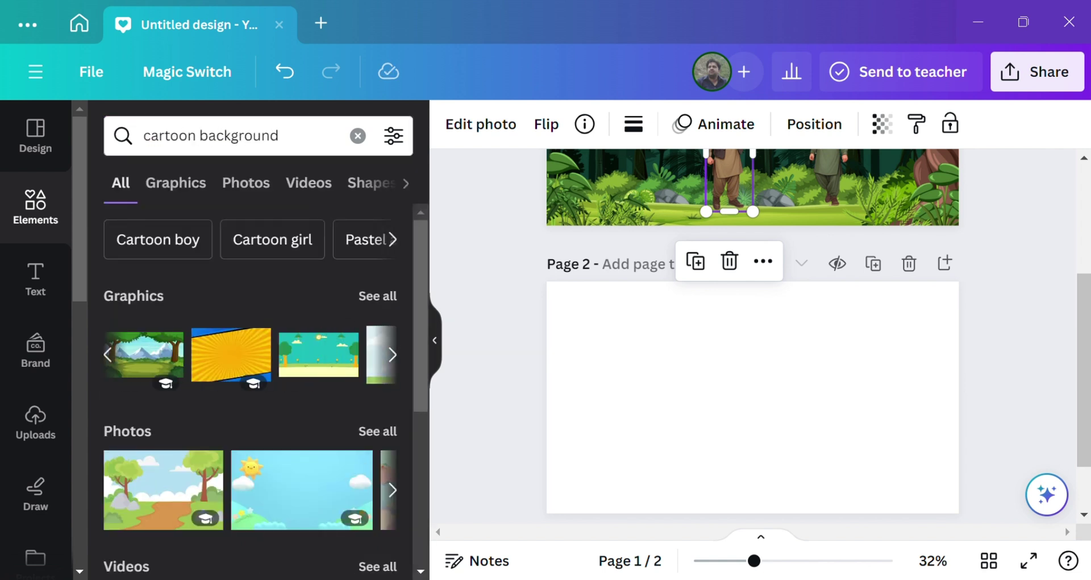
pyautogui.click(391, 354)
pyautogui.moveTo(144, 354)
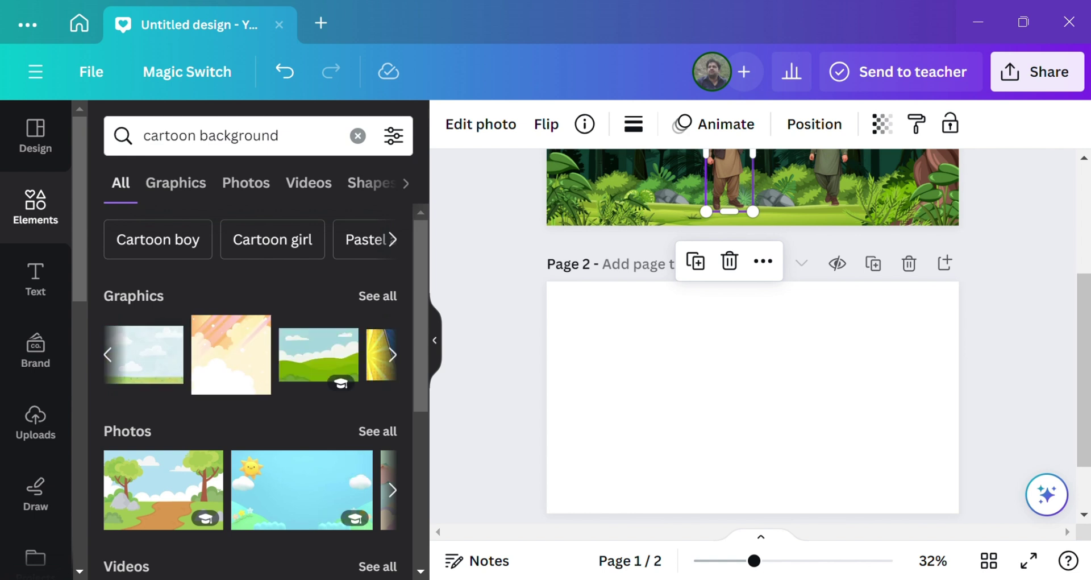
pyautogui.click(392, 489)
pyautogui.click(313, 489)
pyautogui.moveTo(754, 188); pyautogui.dragTo(768, 471)
pyautogui.rightClick(731, 393)
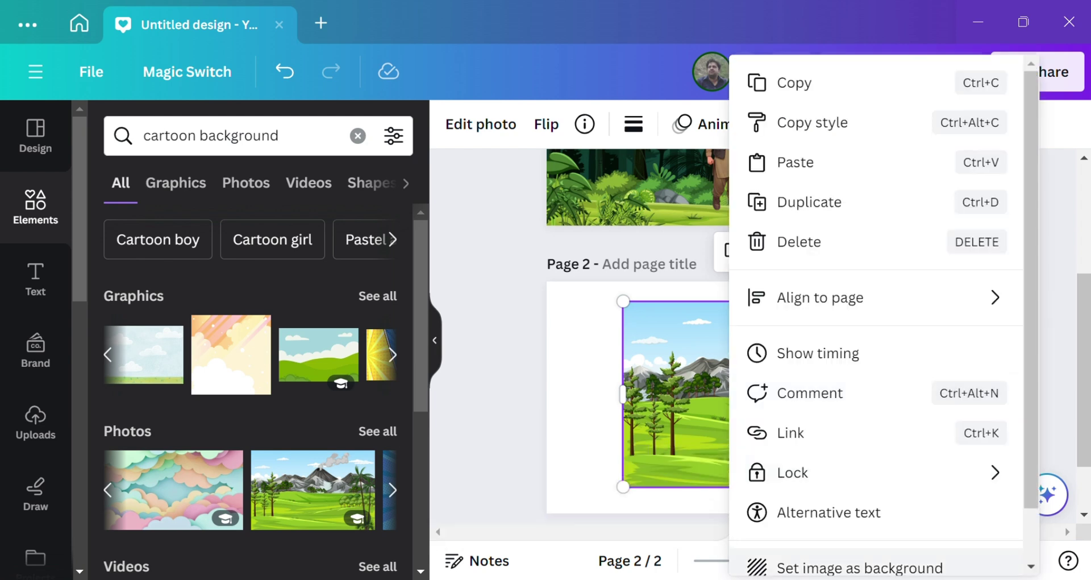
pyautogui.click(796, 563)
# Duplicate the boy in the vest on page 1 and move the copy onto page 2's meadow, standing left of centre.
pyautogui.scroll(2, 752, 336)
pyautogui.click(730, 216)
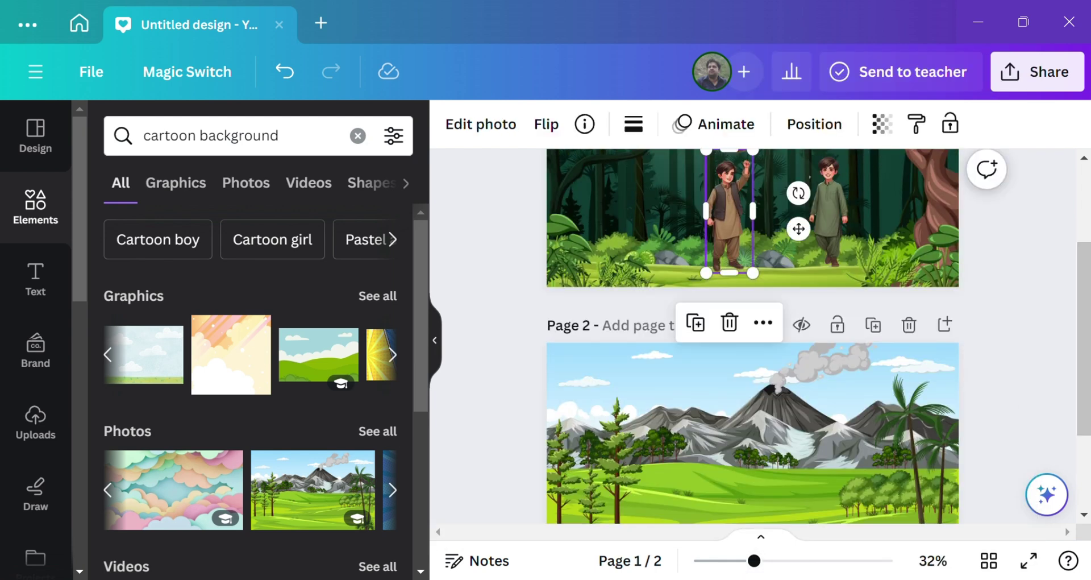
pyautogui.click(695, 323)
pyautogui.moveTo(735, 219); pyautogui.dragTo(766, 467)
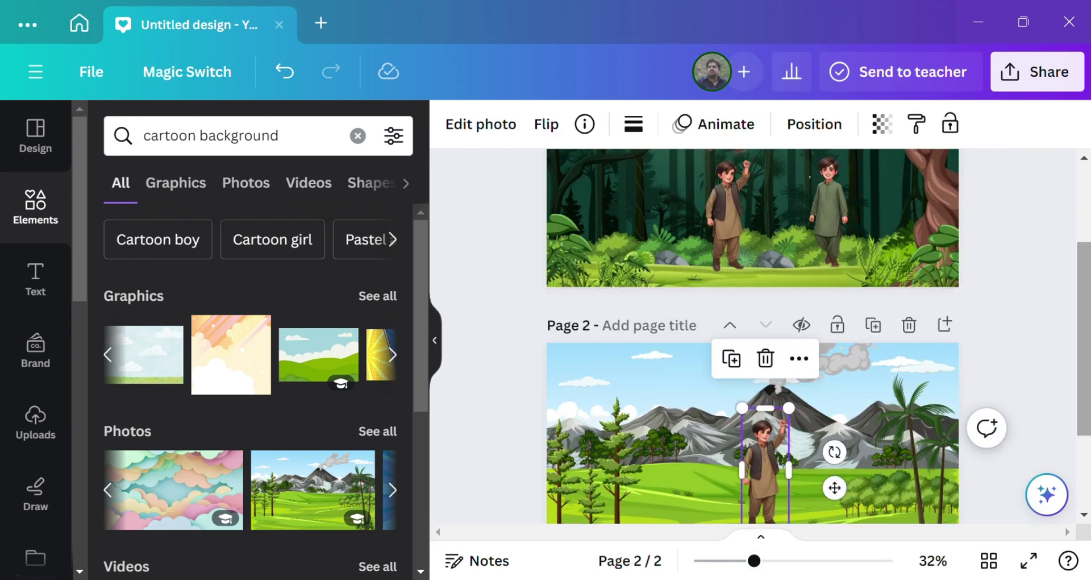
pyautogui.moveTo(1084, 338); pyautogui.dragTo(1084, 393)
pyautogui.moveTo(765, 364); pyautogui.dragTo(692, 392)
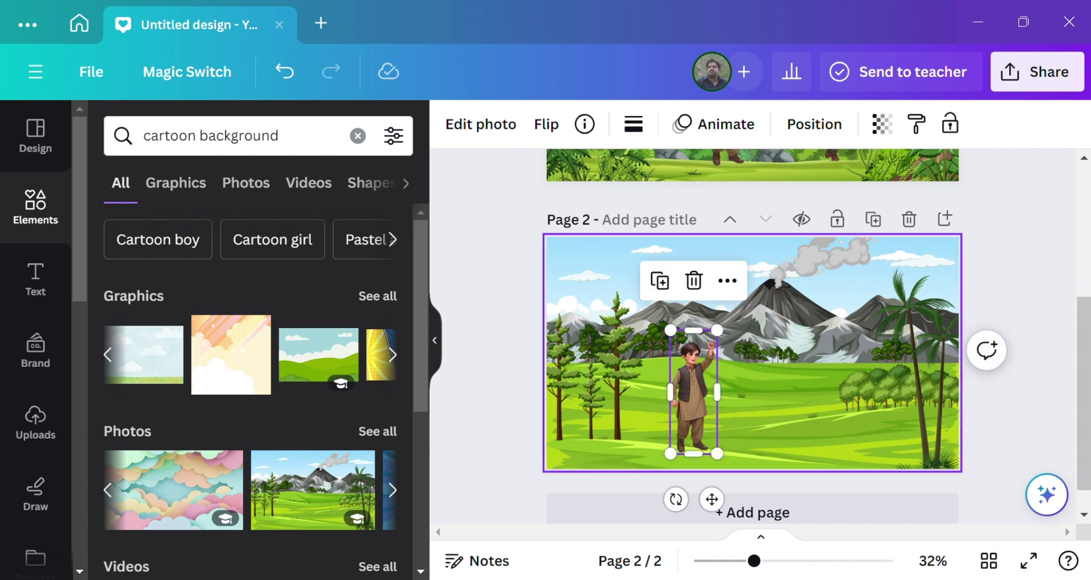
# Select the volcano background on page 2 and open the uploaded images.
pyautogui.click(796, 370)
pyautogui.click(35, 422)
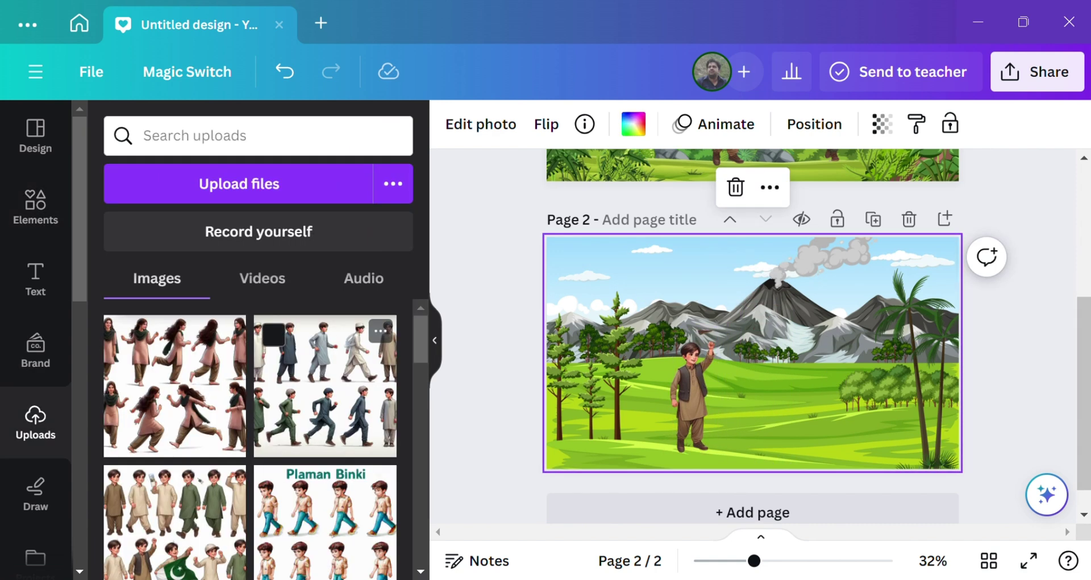